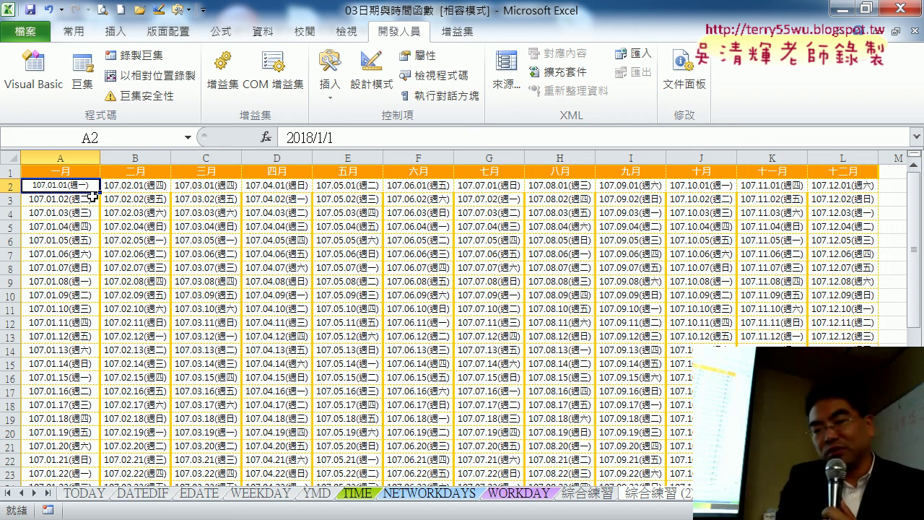
Step: Select the twelve-month date block A2:L32 and bring up the Home ribbon
key(ctrl+shift+Right)
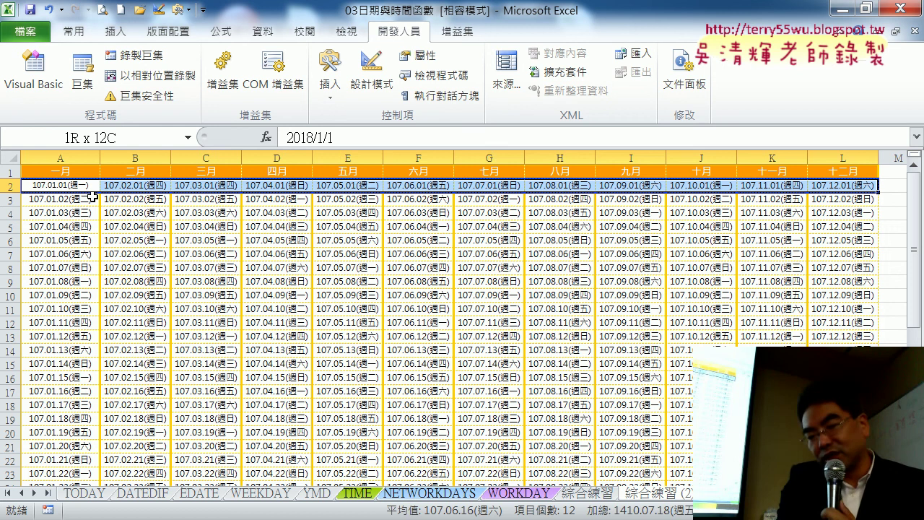
key(ctrl+shift+Down)
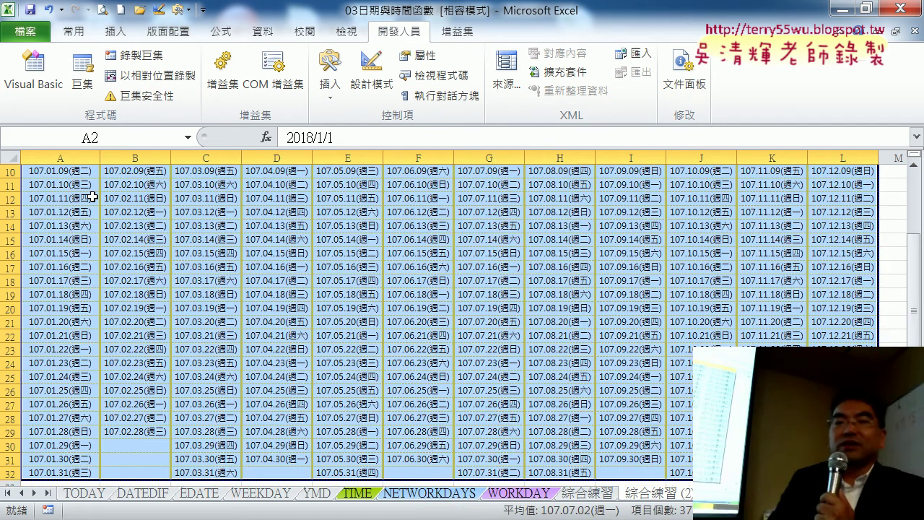
scroll(217, 308, up, 3)
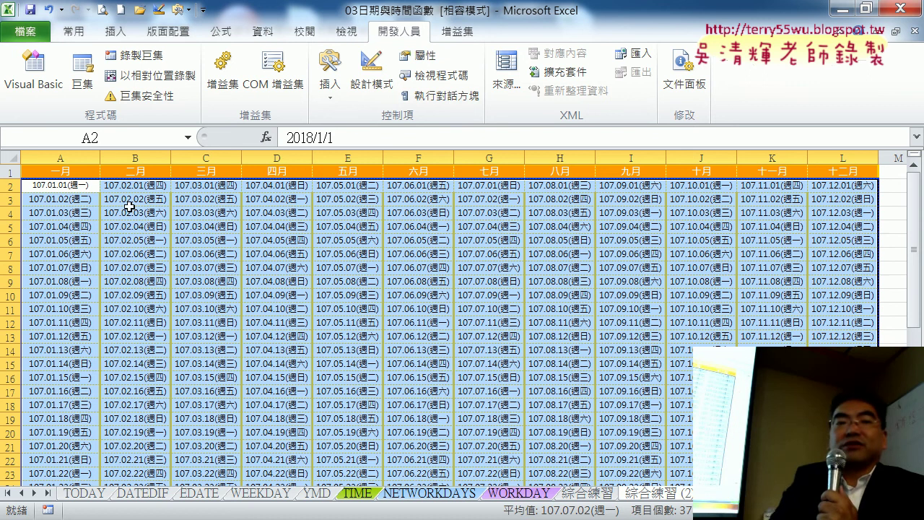
click(90, 33)
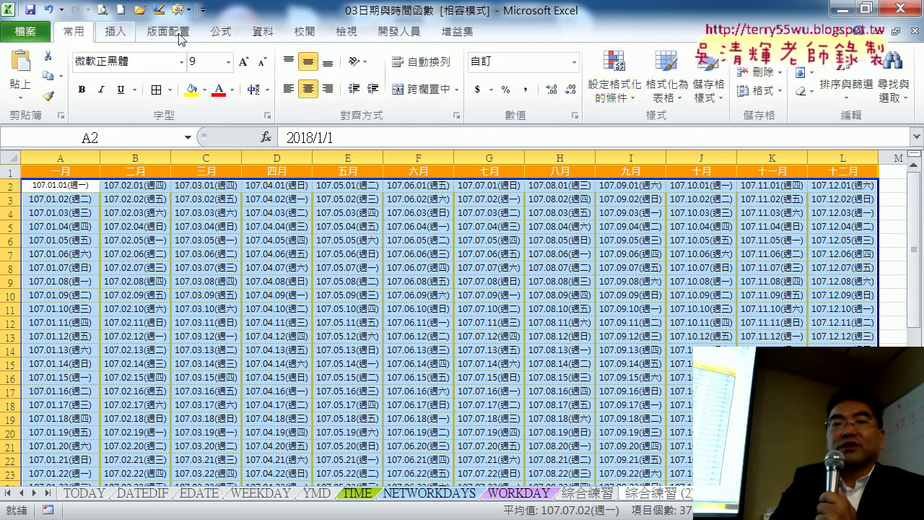
Step: Create a new conditional formatting rule of type 'Use a formula to determine which cells to format'
click(618, 83)
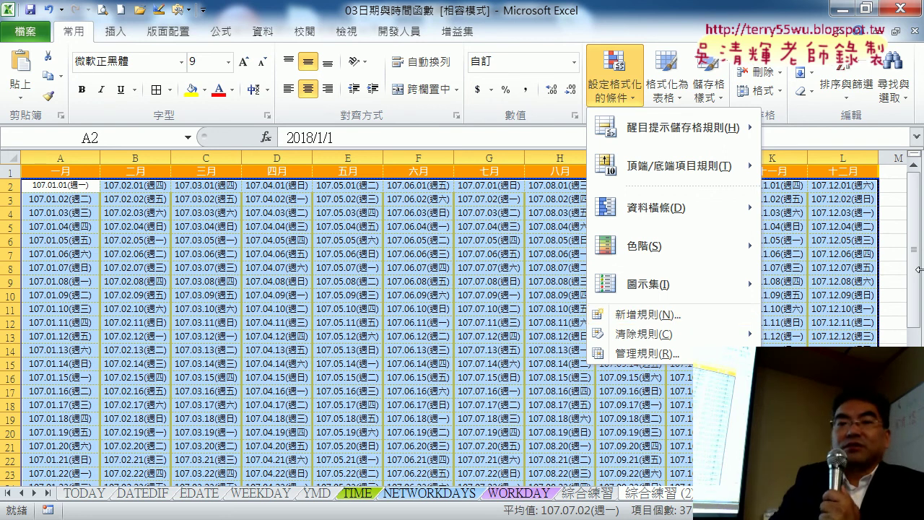
click(618, 322)
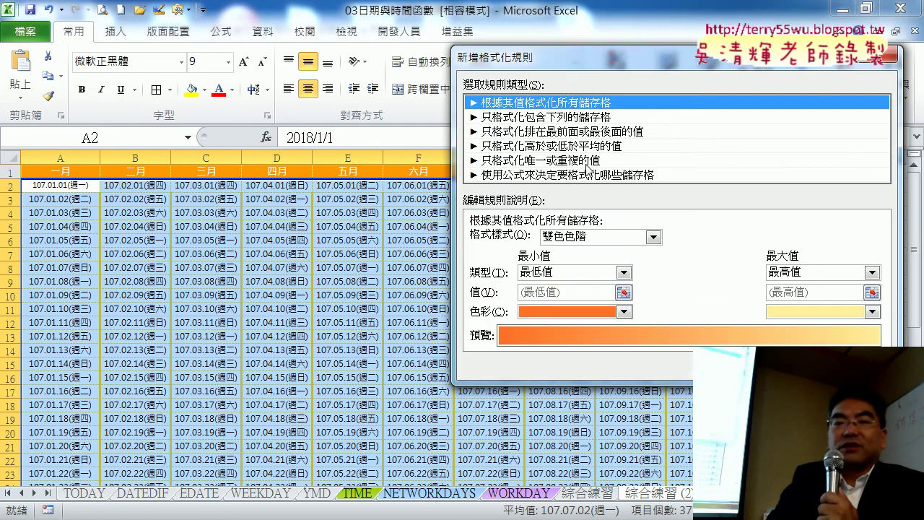
drag(563, 57, 324, 44)
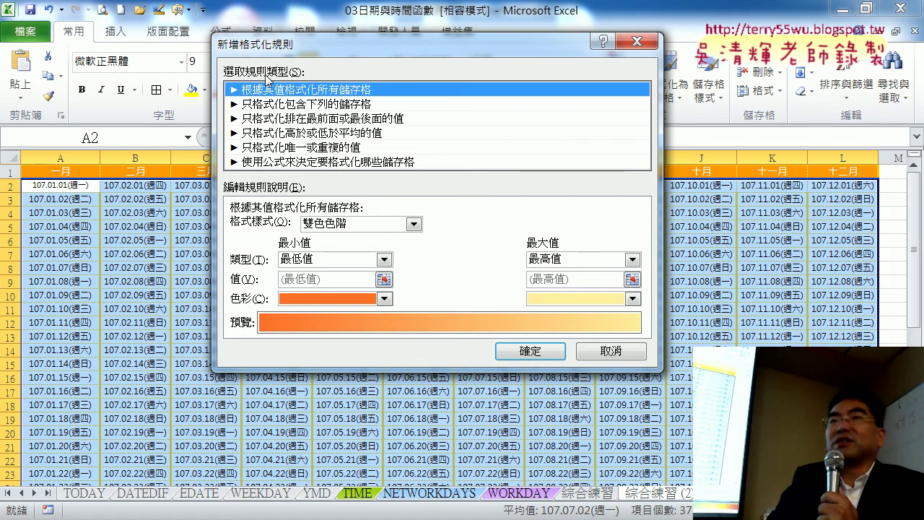
click(279, 106)
click(281, 119)
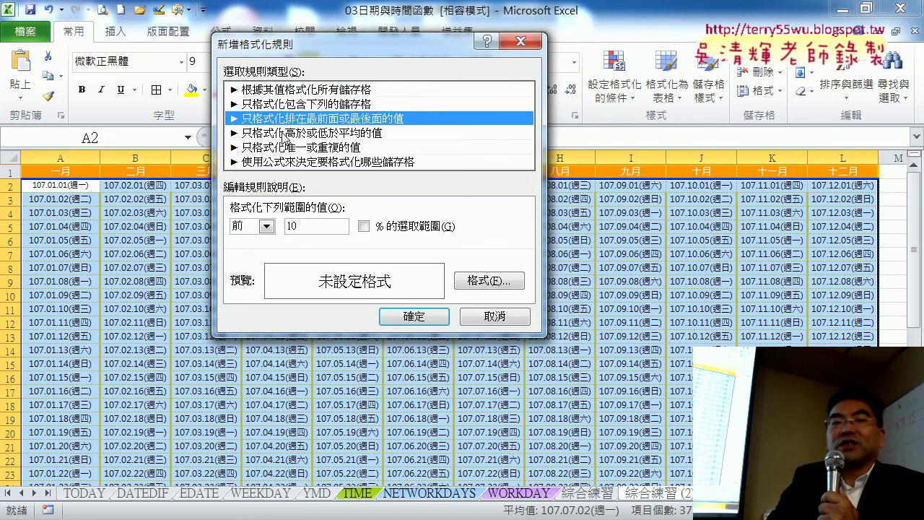
click(286, 133)
click(290, 148)
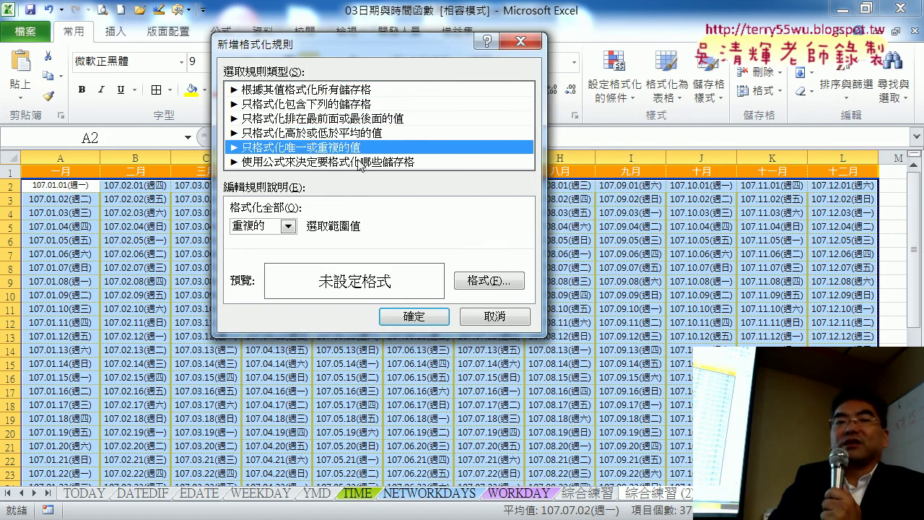
click(356, 164)
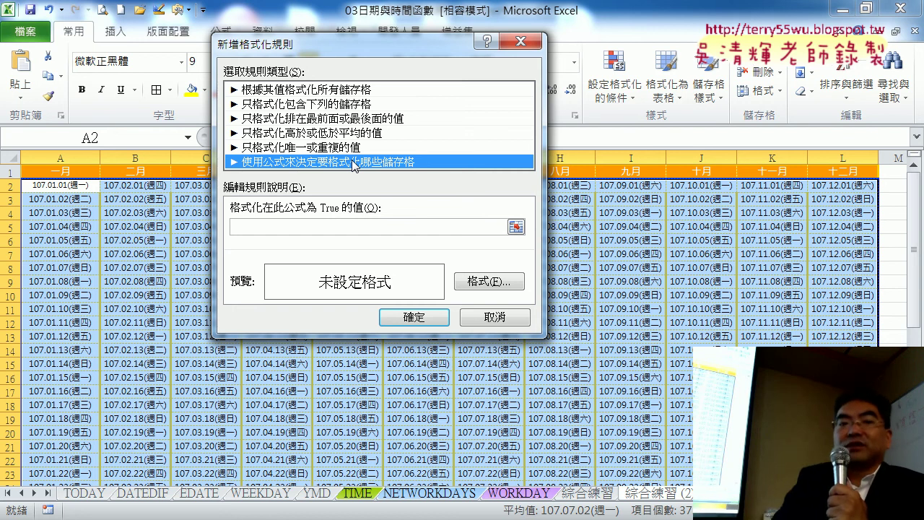
Step: Enter =weekday(A2)=1 as the rule's formula to match Sundays
click(291, 223)
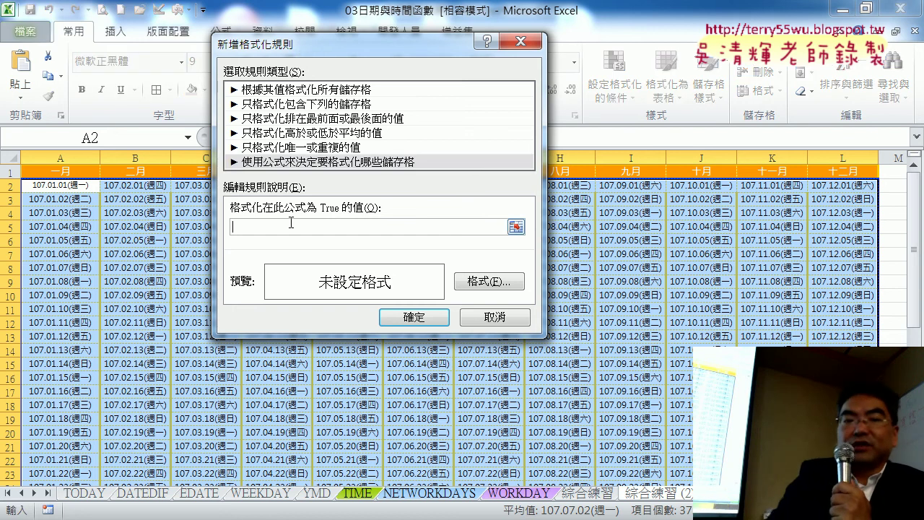
text(=weekday()
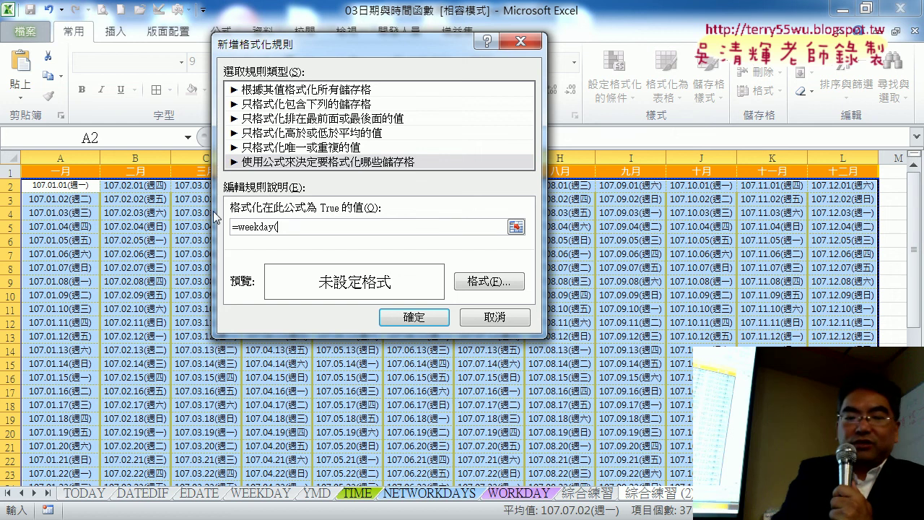
text(A2)
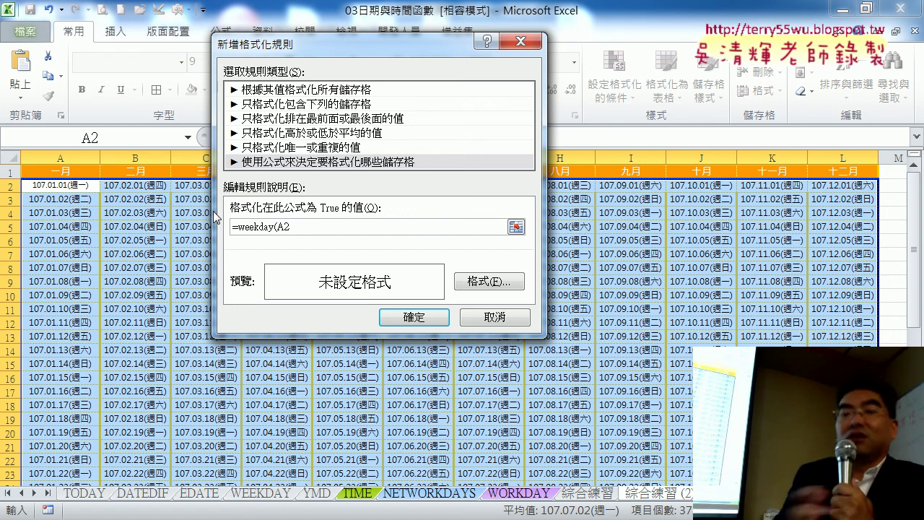
text())
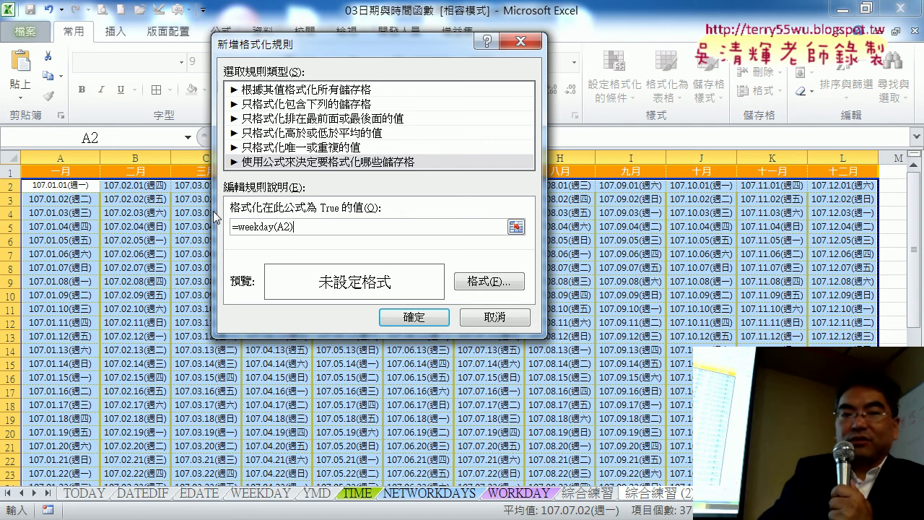
text(=)
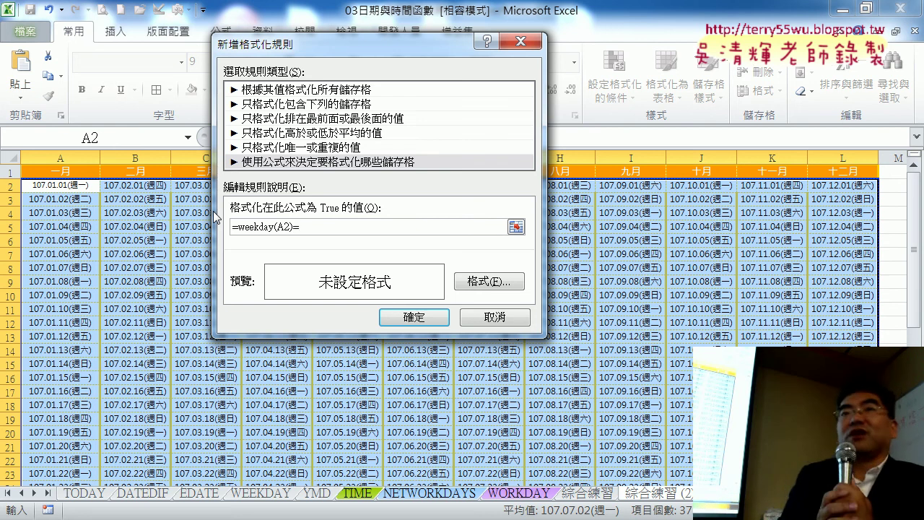
text(1)
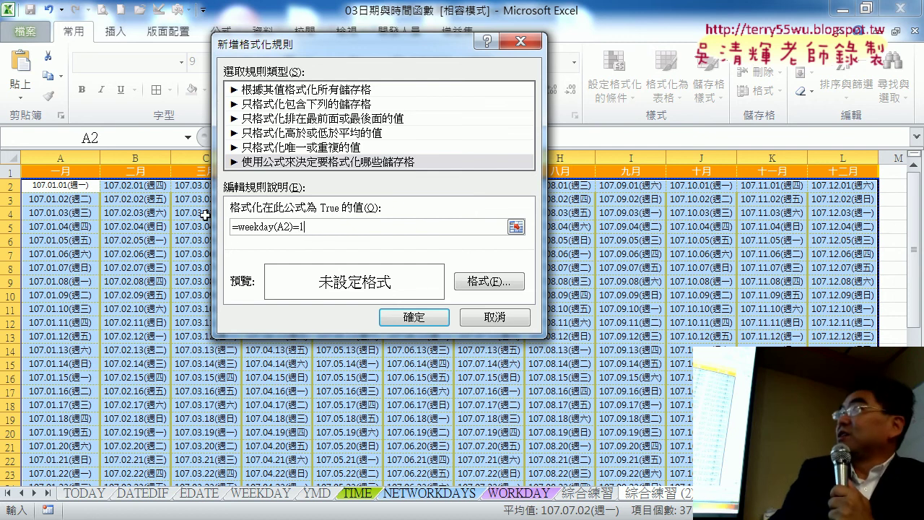
Step: Set the rule's format to red font on a yellow fill
click(504, 288)
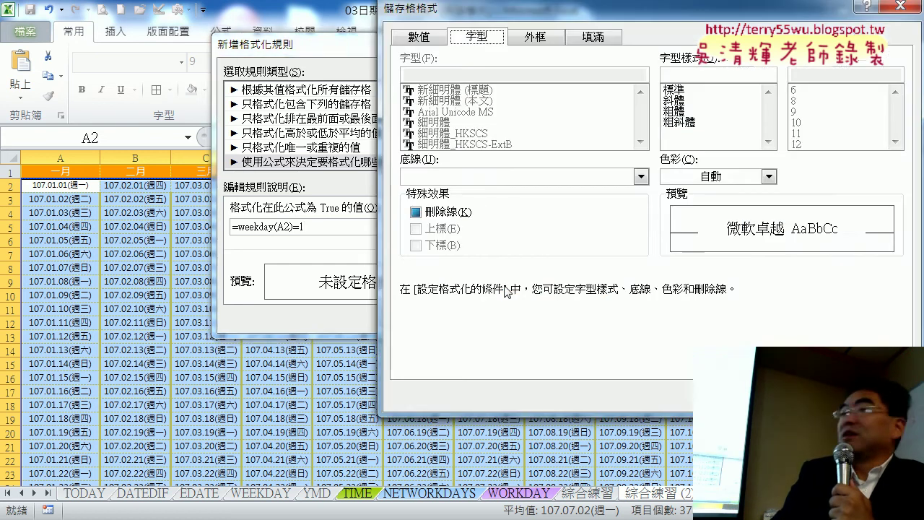
click(769, 177)
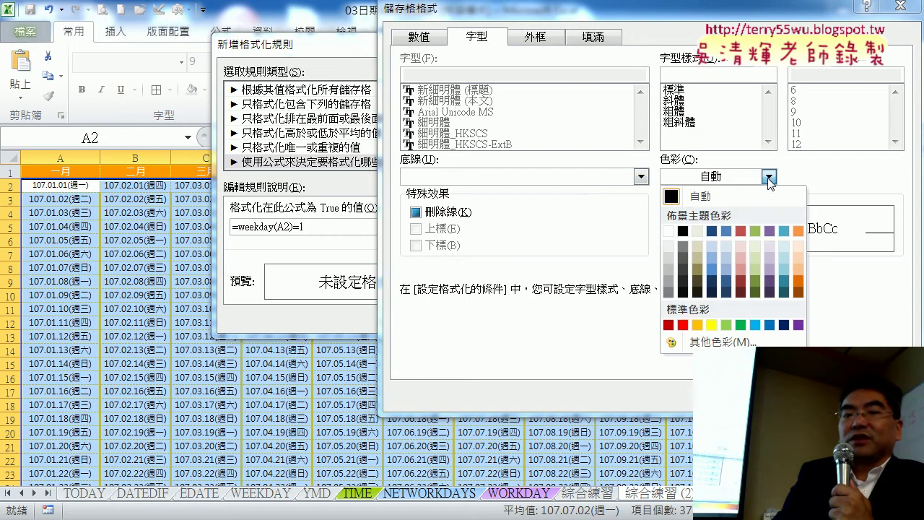
click(681, 326)
click(593, 36)
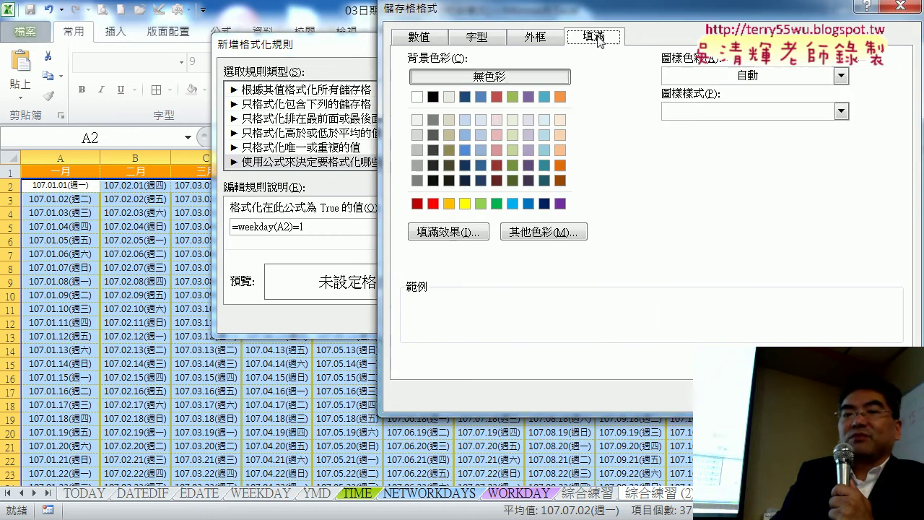
click(464, 204)
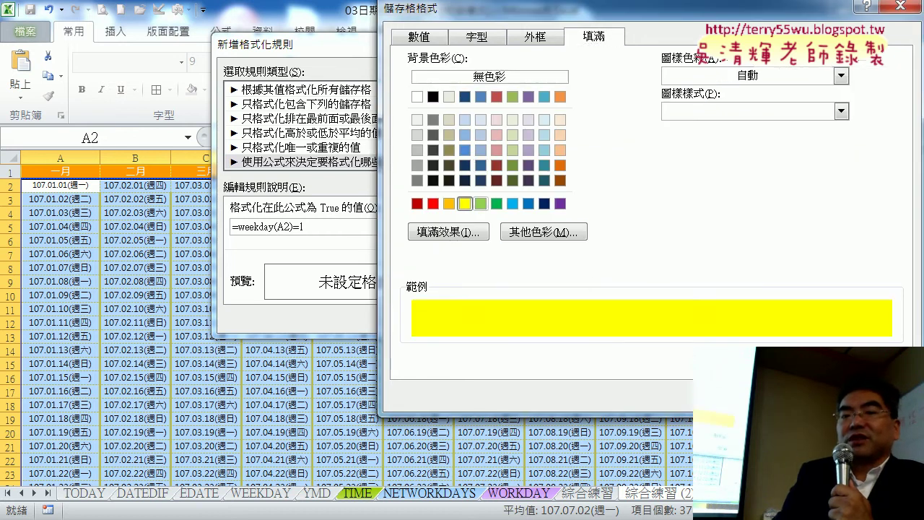
click(800, 395)
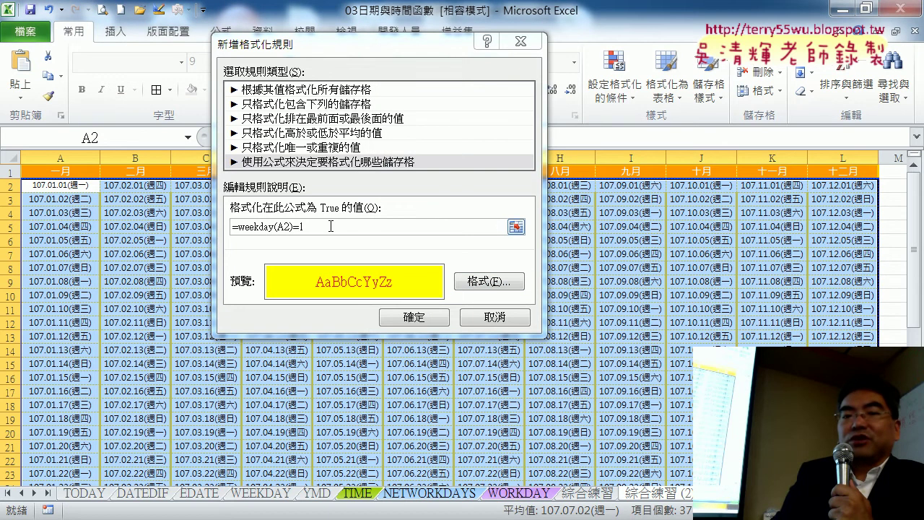
Step: Copy the rule's formula for reuse and apply the Sunday highlighting rule
right_click(276, 227)
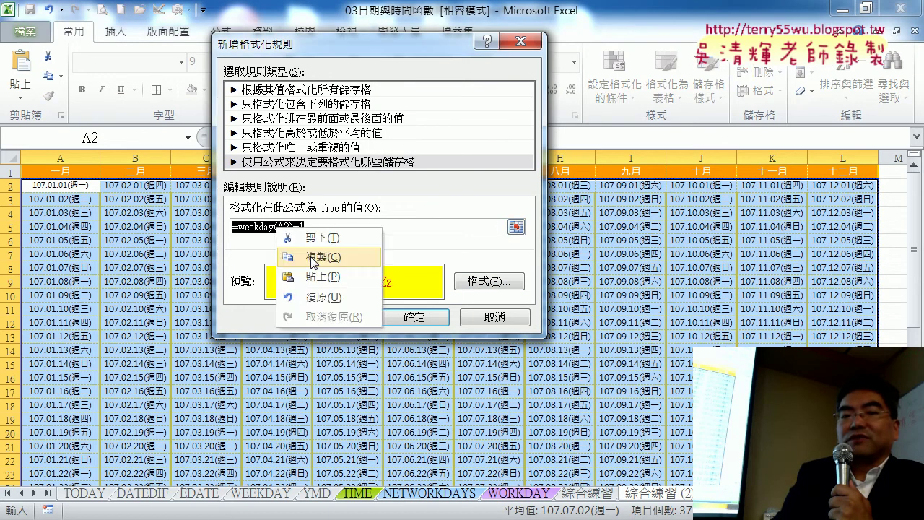
click(314, 260)
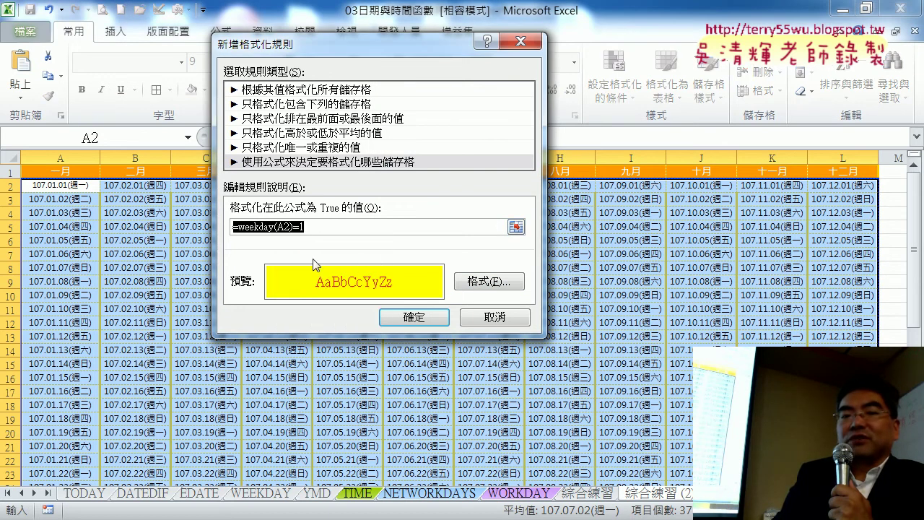
click(414, 317)
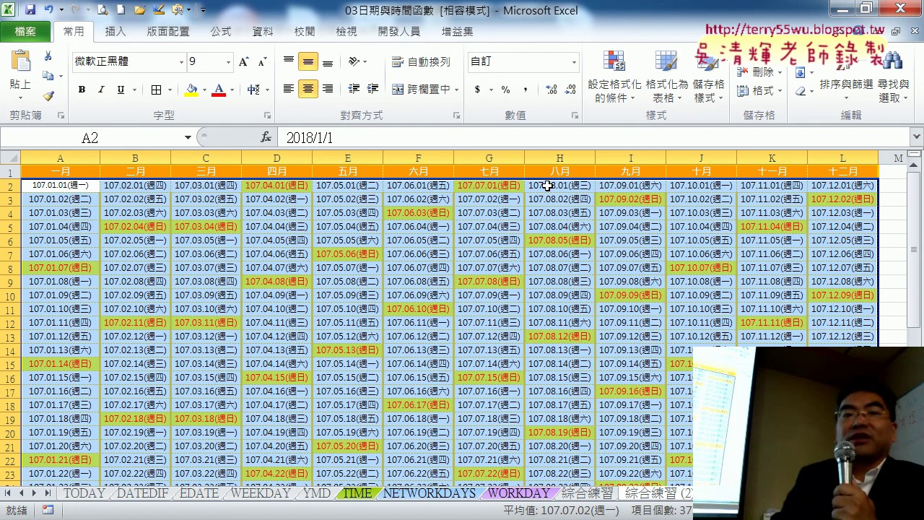
Step: Create another formula-based rule using =weekday(A2)=7 for Saturdays
click(614, 84)
click(652, 317)
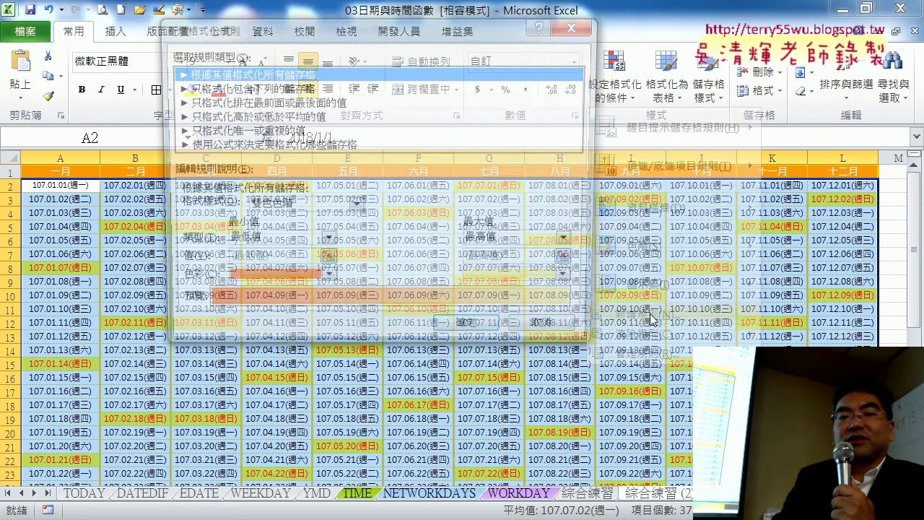
click(223, 145)
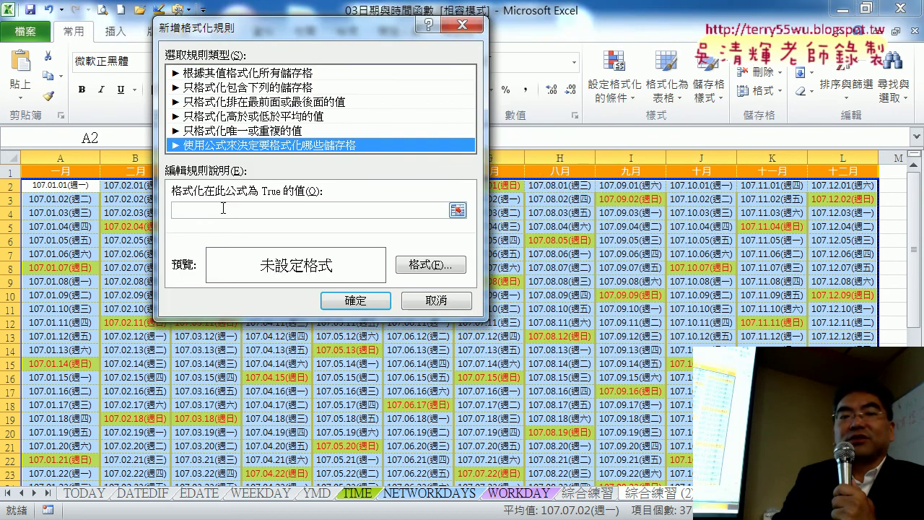
click(232, 212)
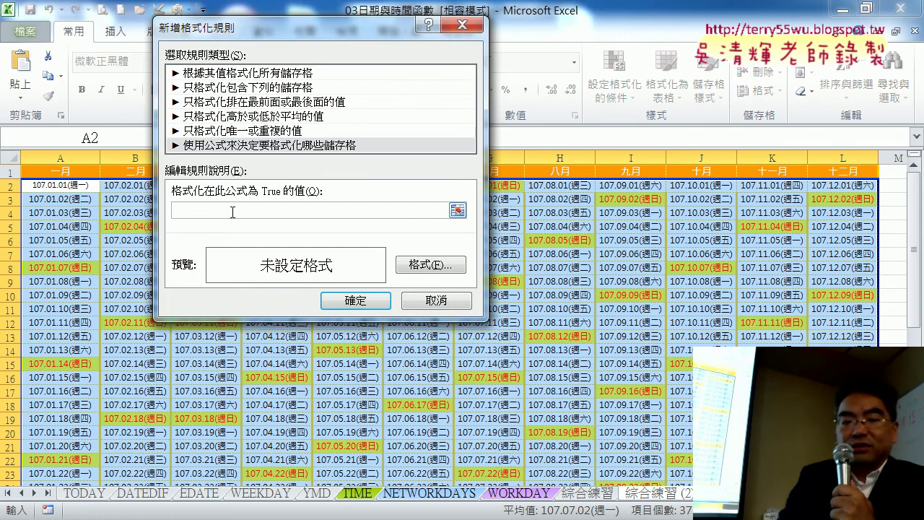
text(=weekday(A2)=1)
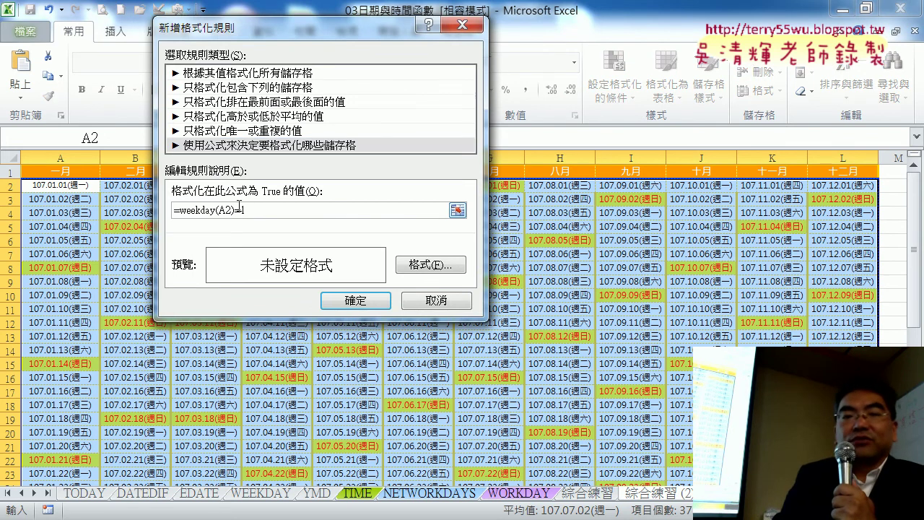
drag(239, 206, 310, 205)
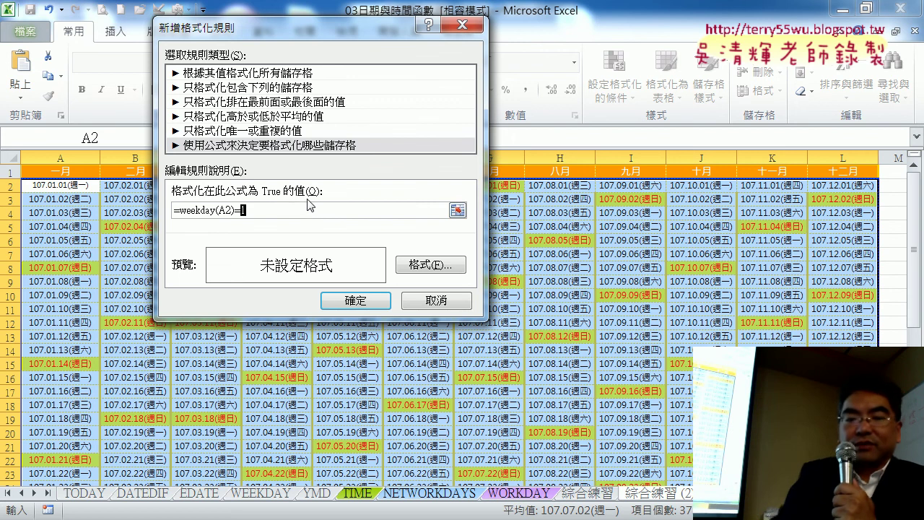
text(7)
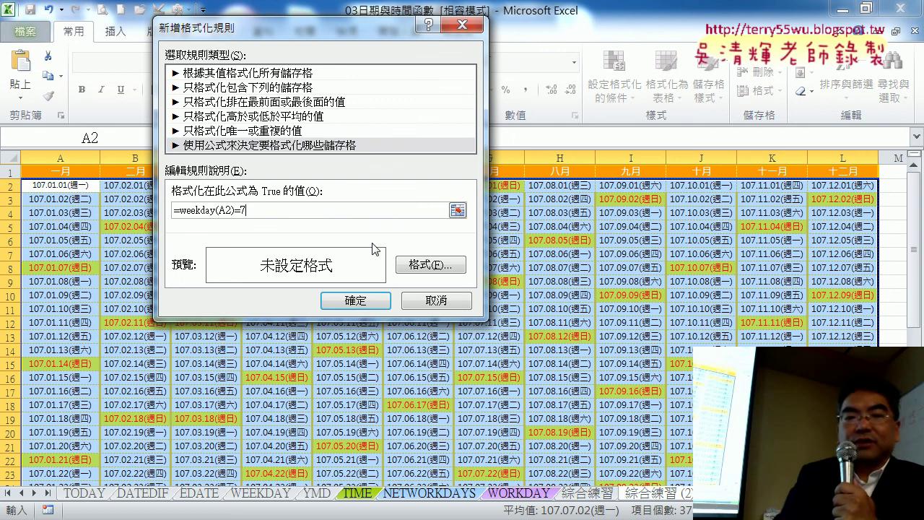
Step: Format Saturdays with a light olive fill and dark olive text, then apply the rule
click(446, 270)
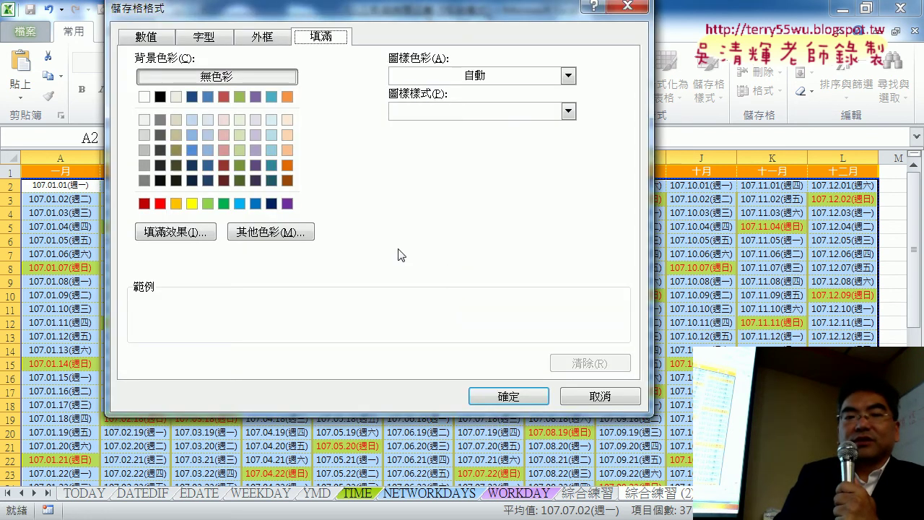
click(239, 120)
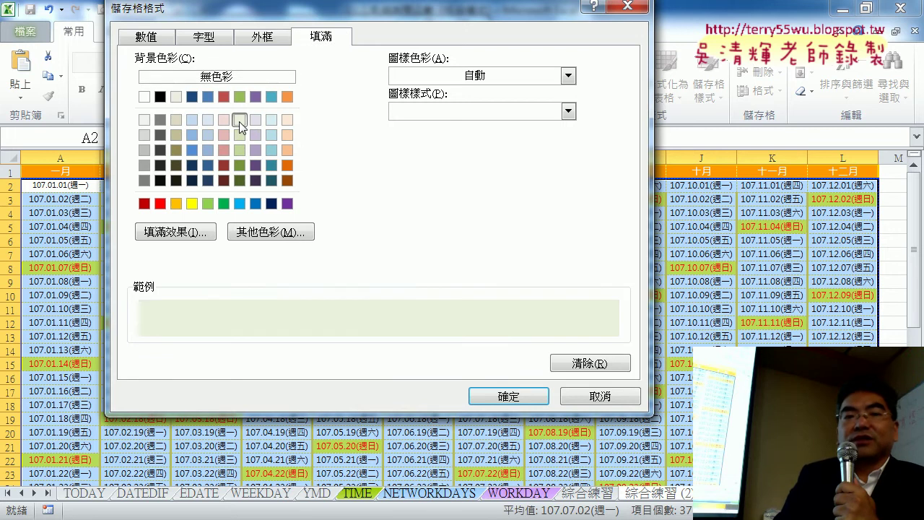
click(209, 42)
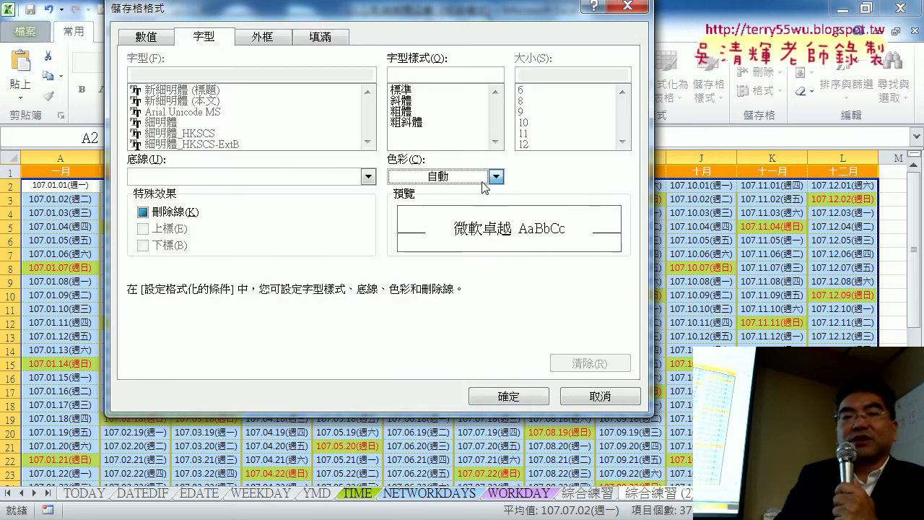
click(495, 177)
click(482, 292)
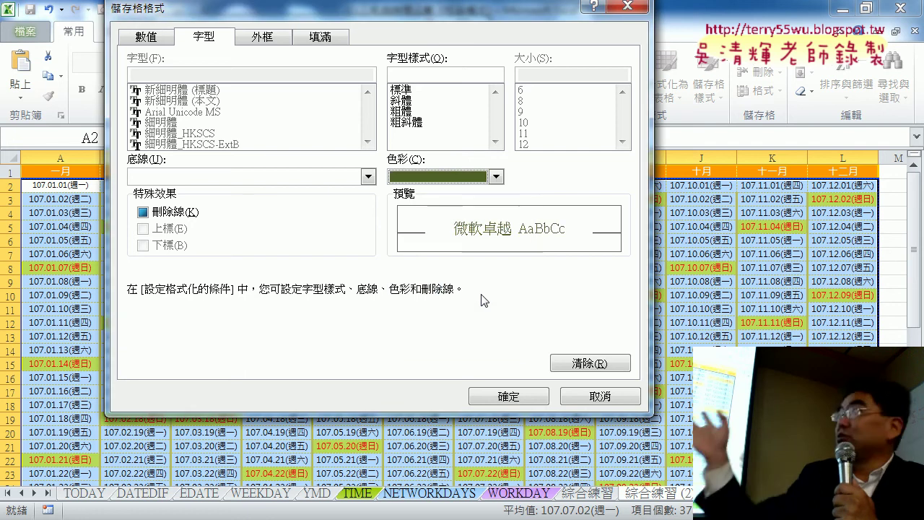
click(508, 395)
click(374, 301)
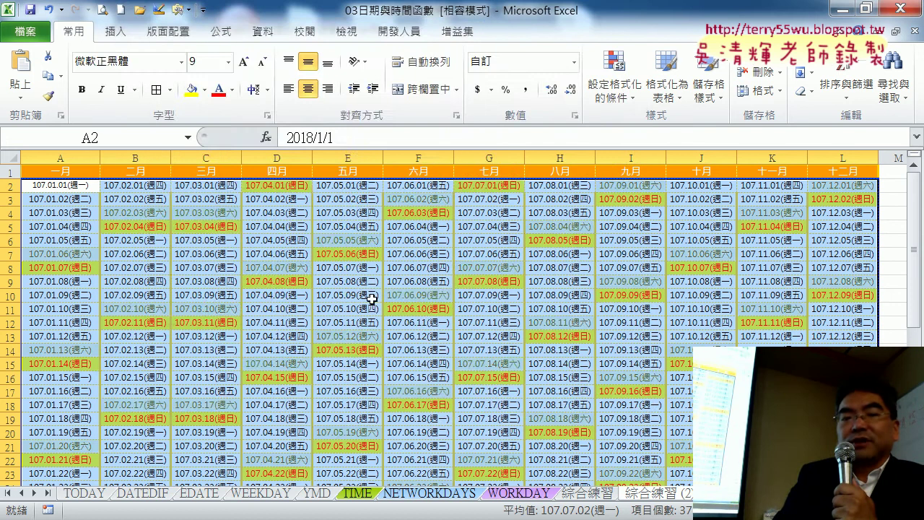
click(701, 299)
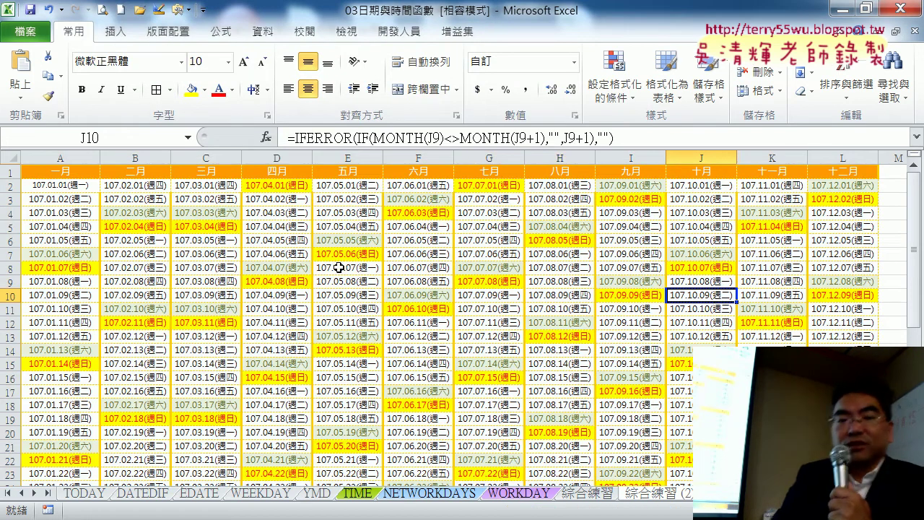
click(413, 200)
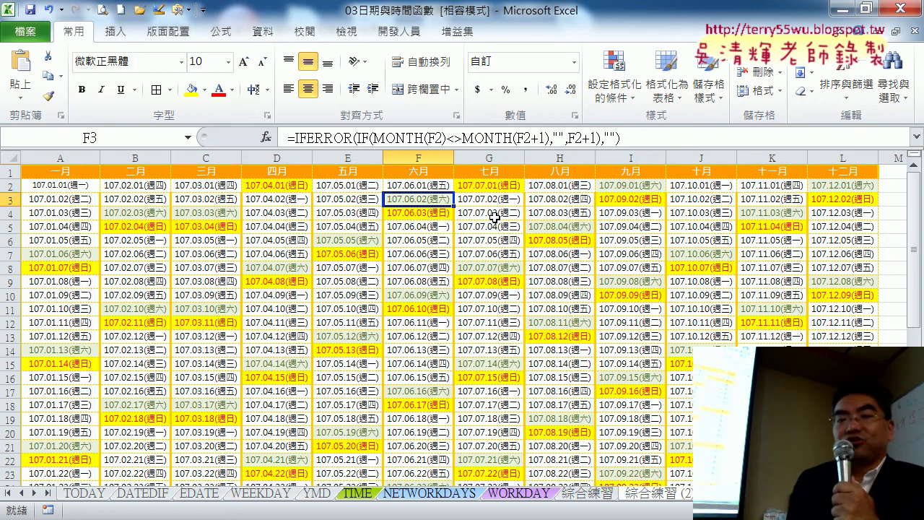
scroll(526, 292, down, 2)
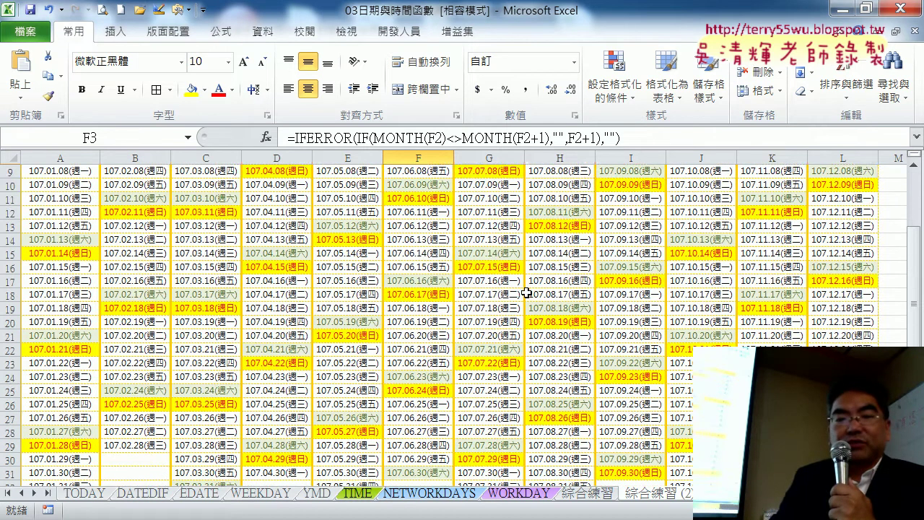
scroll(526, 292, down, 2)
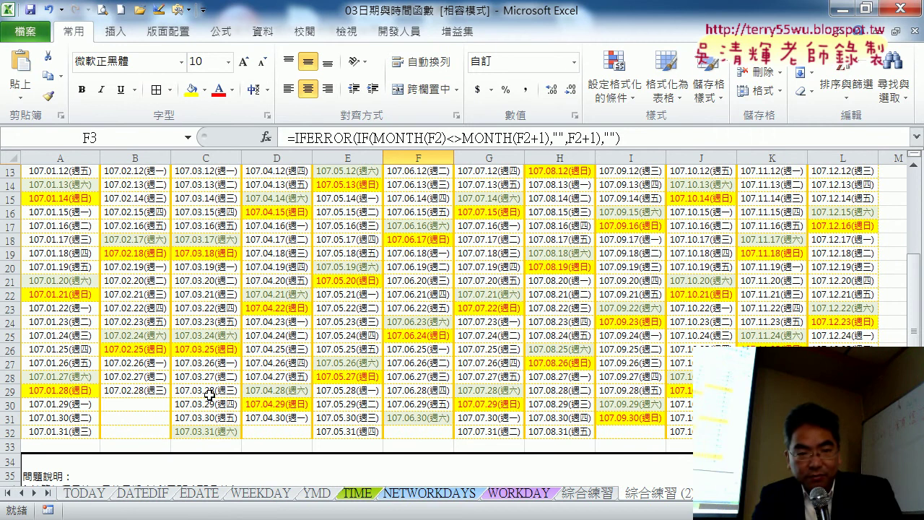
scroll(209, 395, up, 4)
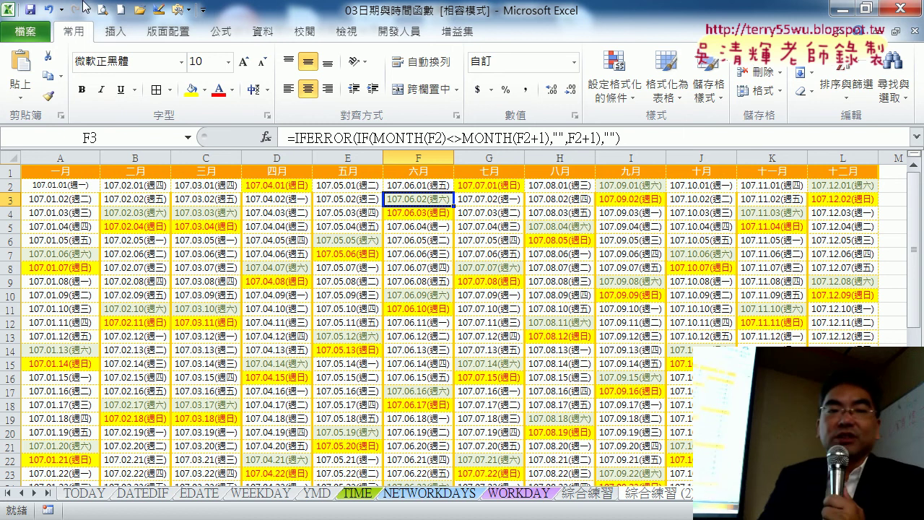
Step: Change A2's start date from 2018/1/1 to 2019/1/1, then check A2 and A3's formula
click(54, 186)
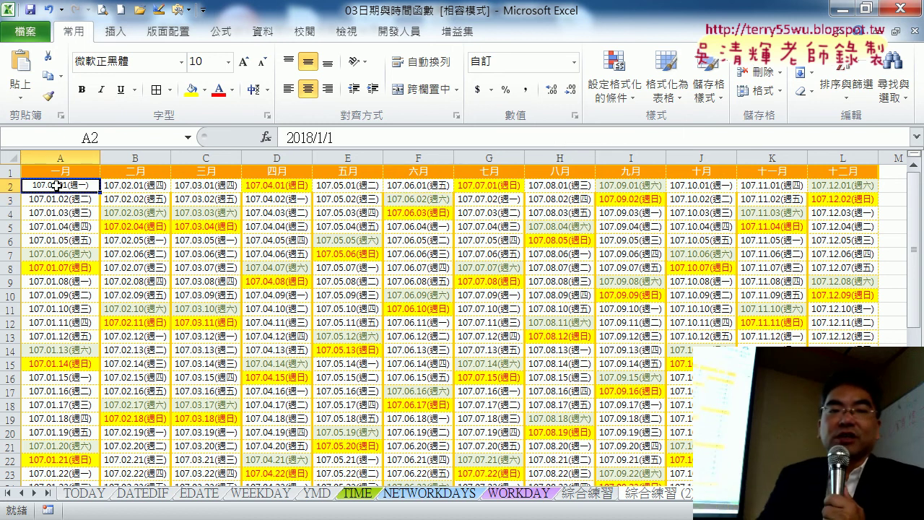
click(315, 136)
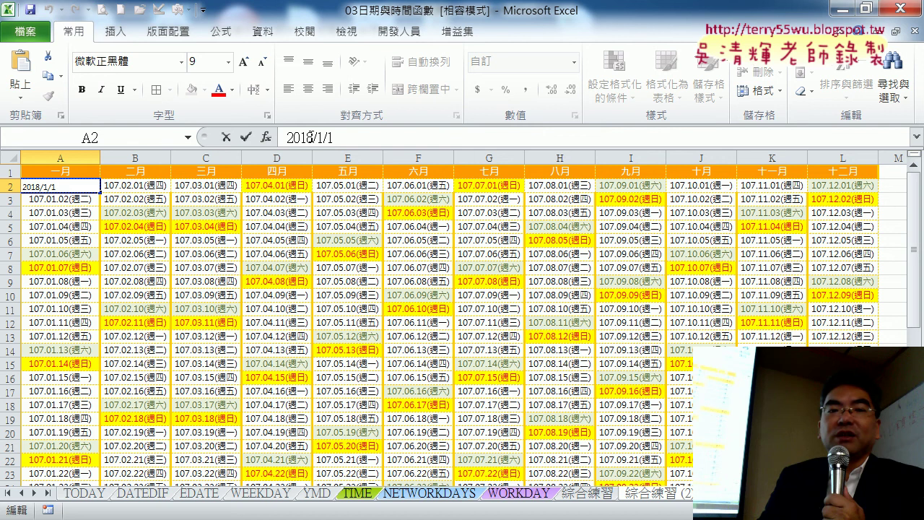
key(BackSpace)
text(9)
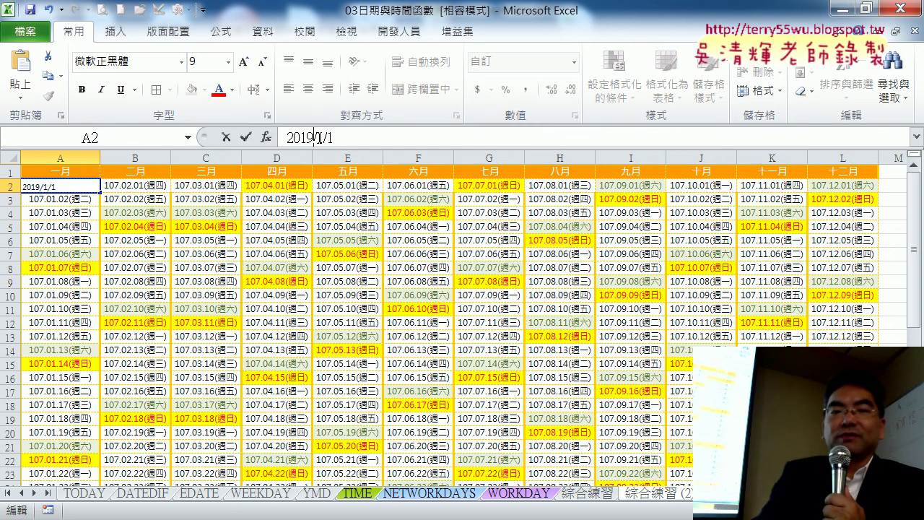
key(Return)
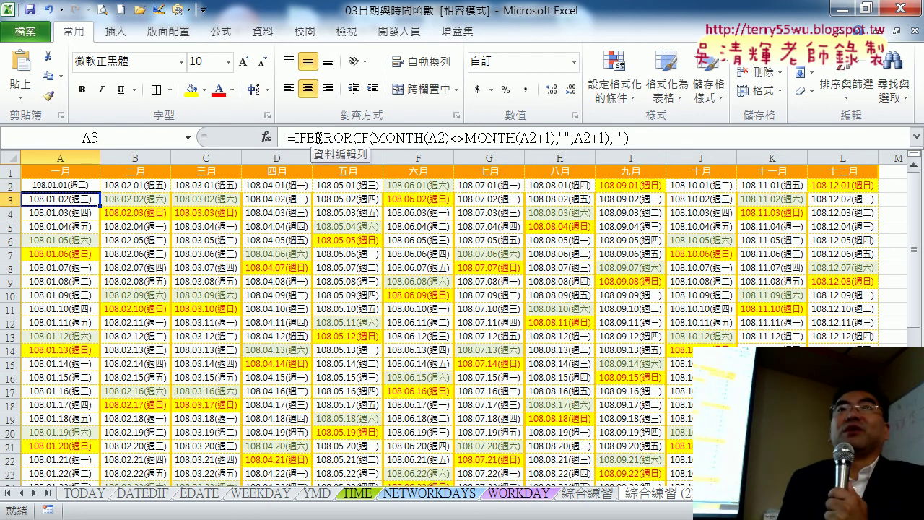
click(51, 186)
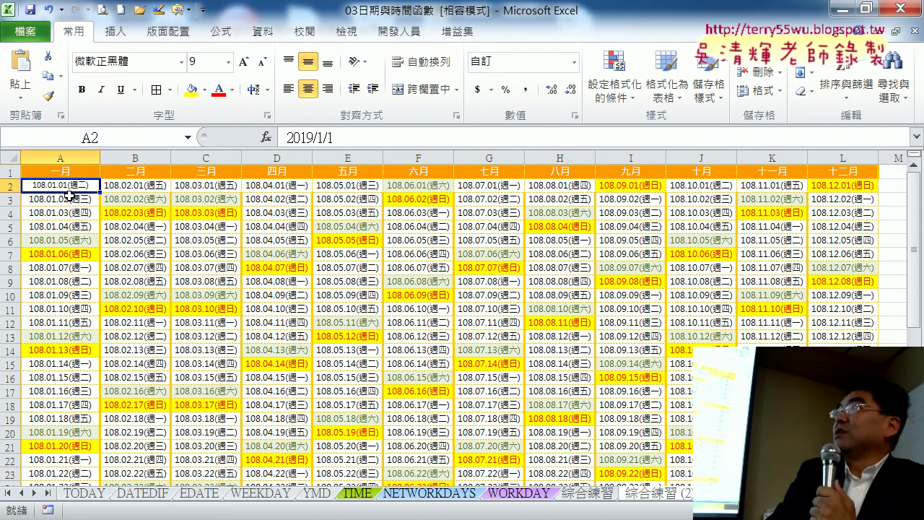
click(69, 199)
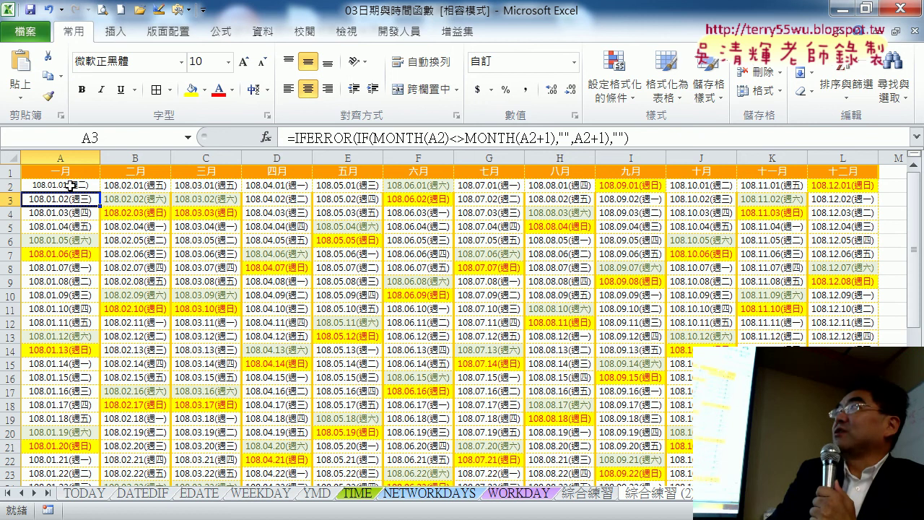
click(73, 185)
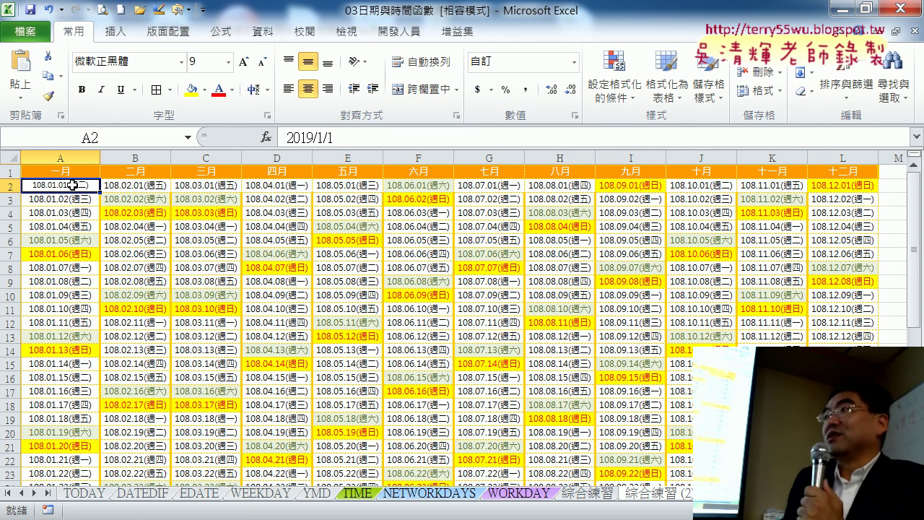
scroll(112, 388, down, 1)
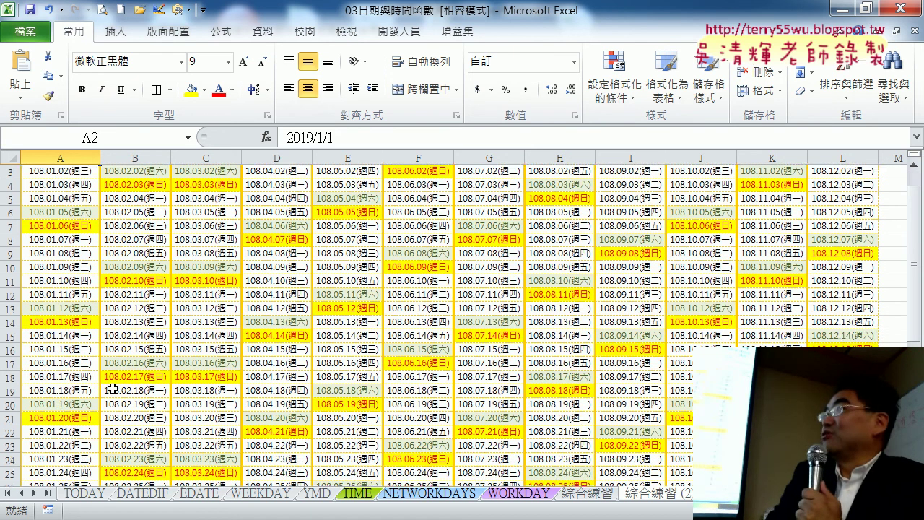
scroll(112, 387, up, 1)
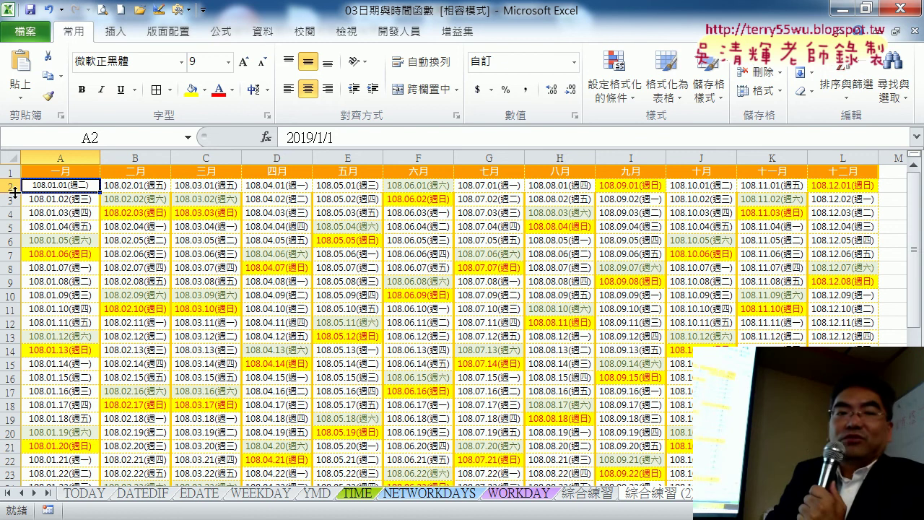
click(10, 199)
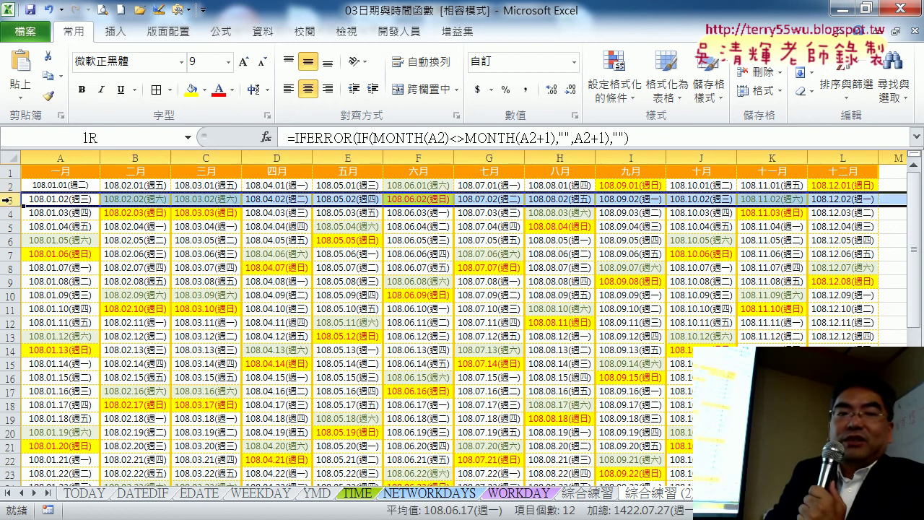
right_click(60, 202)
click(103, 316)
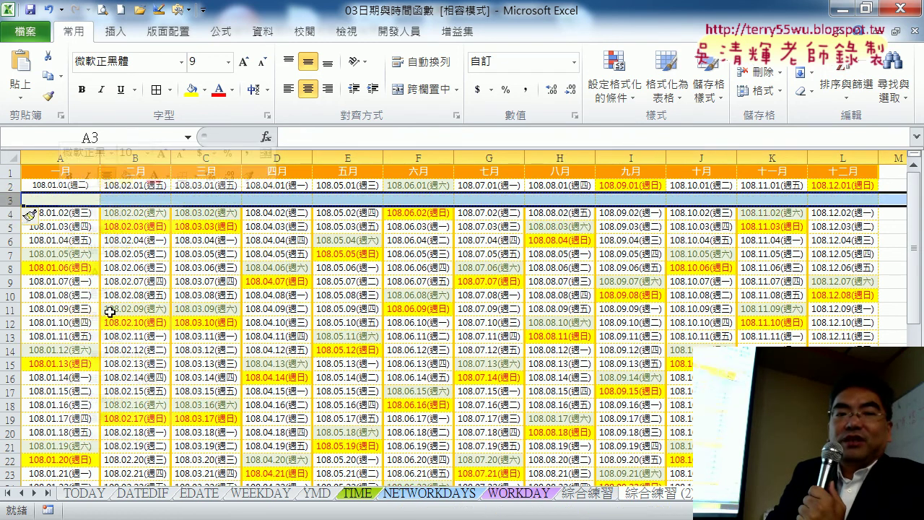
click(9, 228)
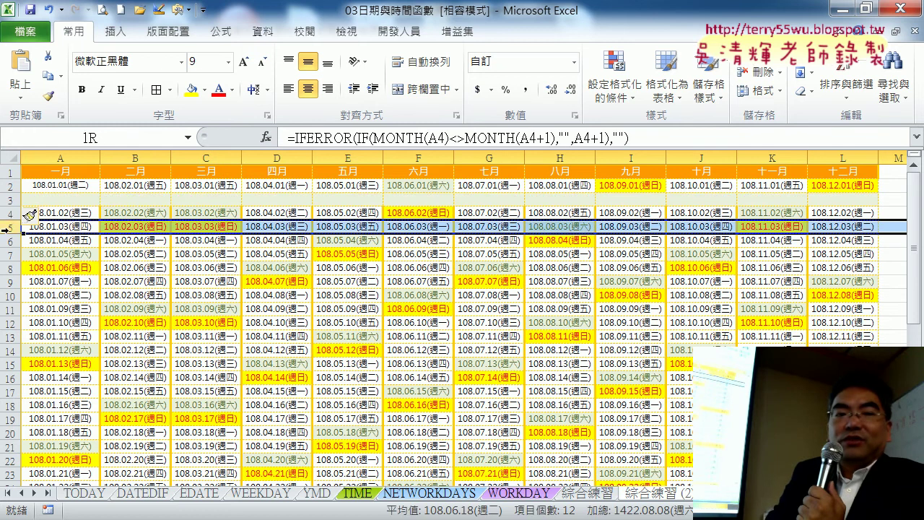
right_click(66, 228)
click(112, 346)
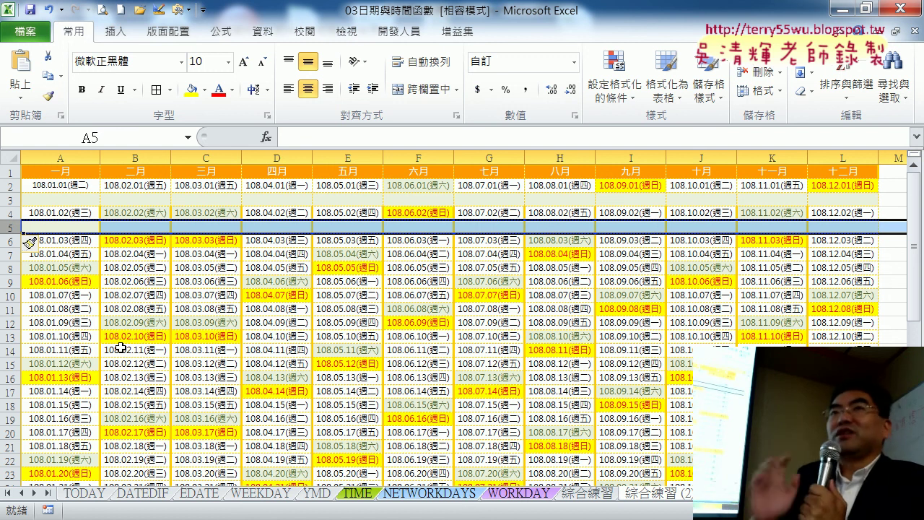
key(ctrl+minus)
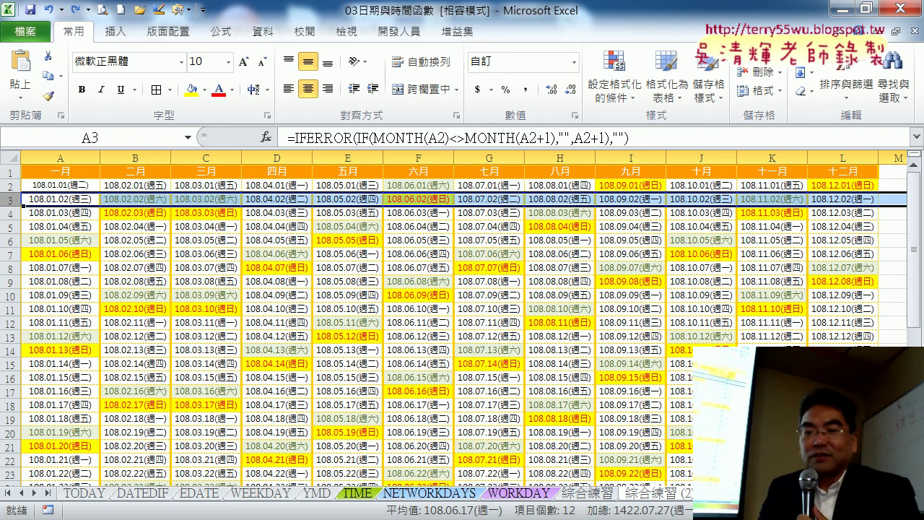
scroll(800, 324, right, 2)
Step: Add a NUM header in M1 and number M2:M32 from 1 to 31
click(743, 173)
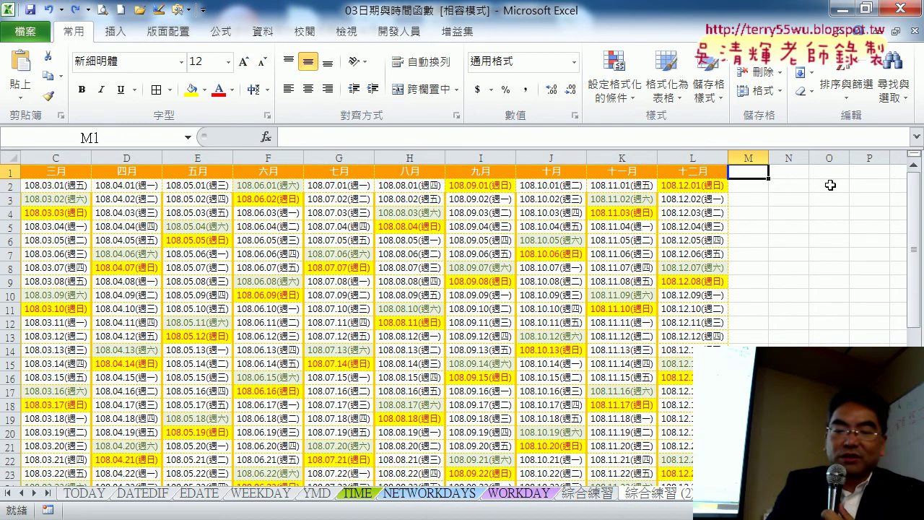
text(NUM)
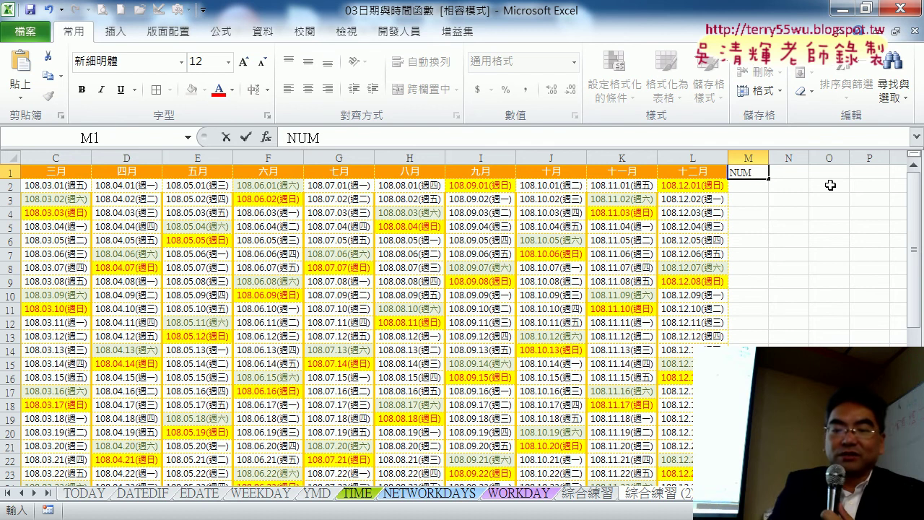
key(Return)
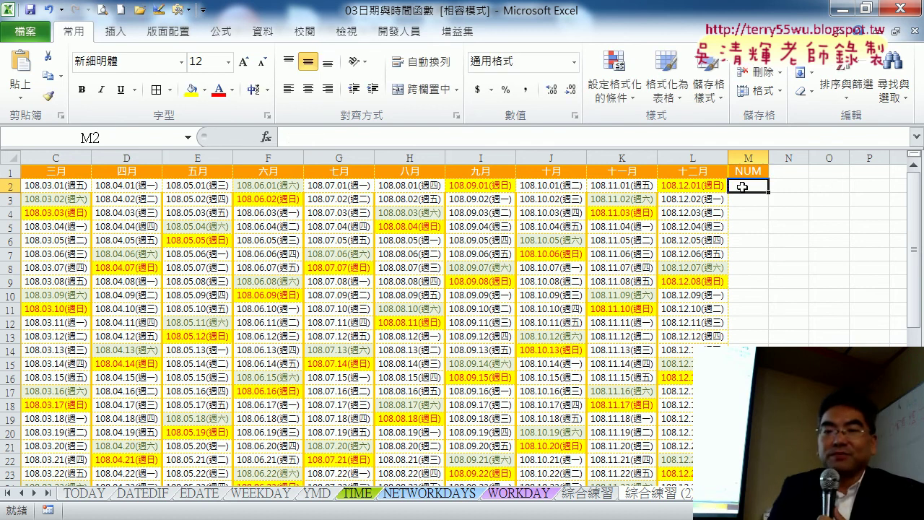
text(1)
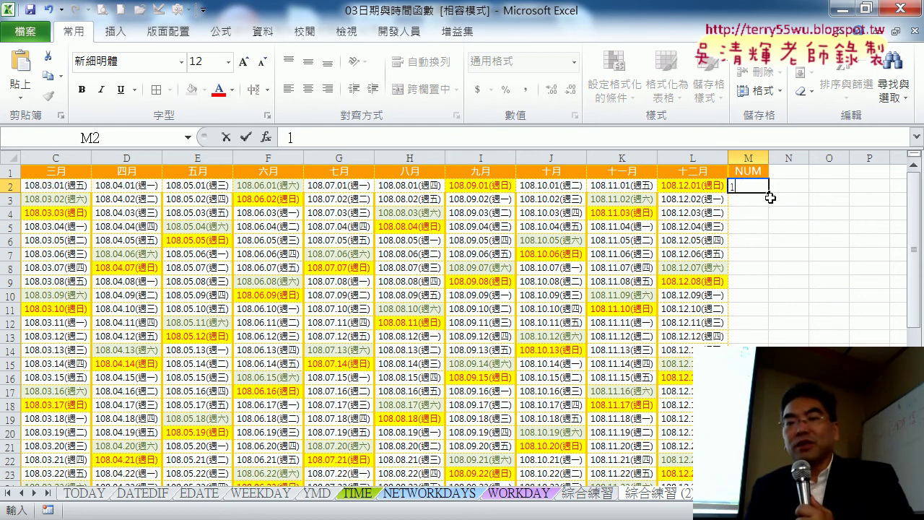
key(ctrl+Return)
scroll(361, 318, down, 2)
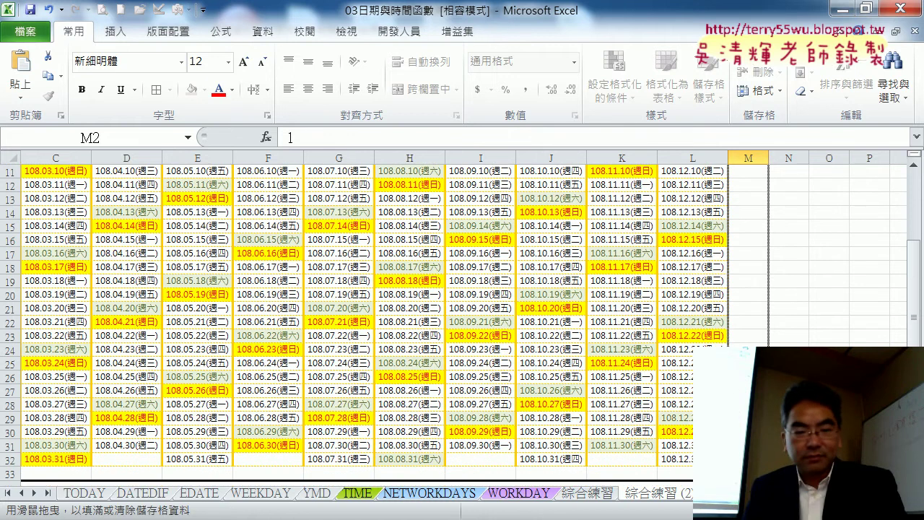
drag(748, 339, 748, 458)
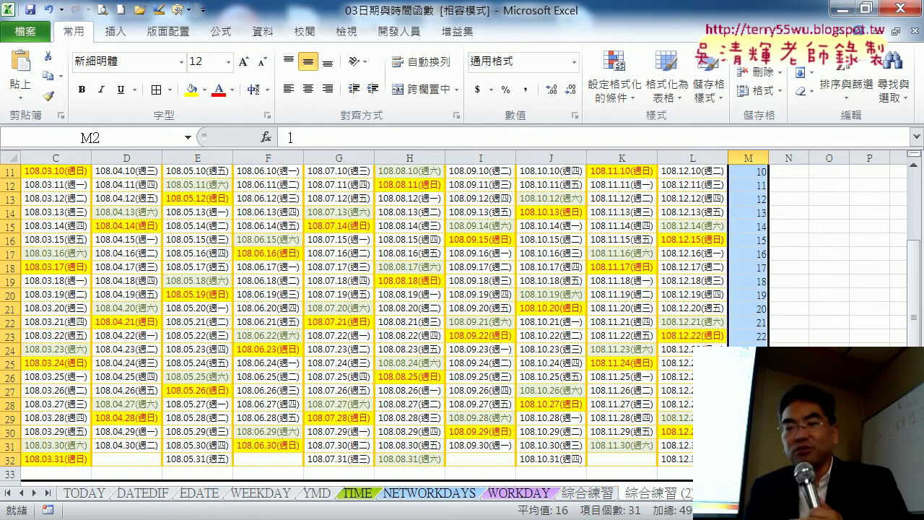
Step: Delete the notes rows 34 to 43 below the calendar
scroll(263, 378, down, 1)
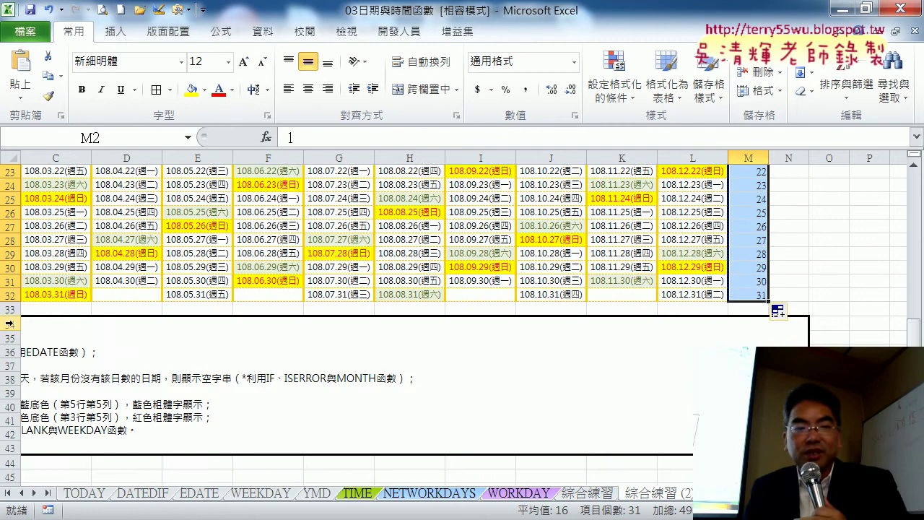
drag(10, 323, 10, 447)
right_click(168, 437)
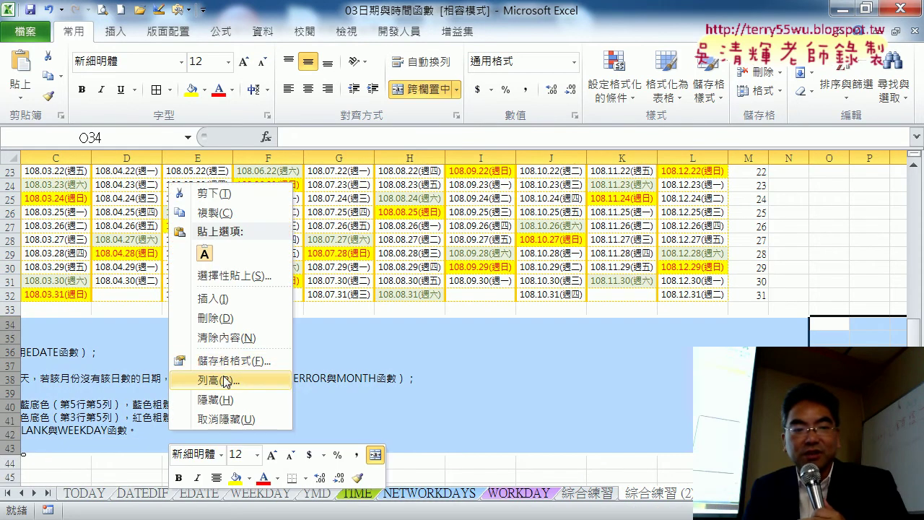
click(216, 317)
Step: Copy the numbers 1–31 from M2:M32 and go to M33 to paste them
click(765, 311)
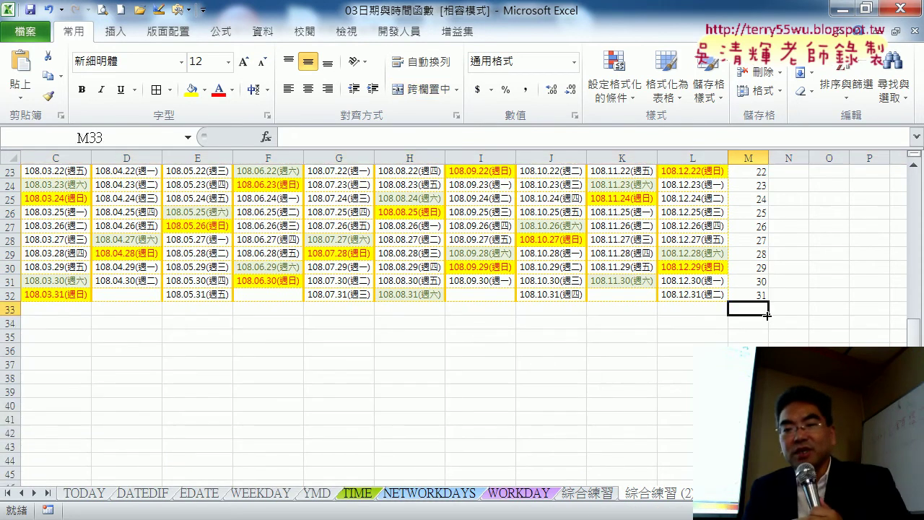
scroll(763, 312, up, 3)
scroll(755, 316, up, 4)
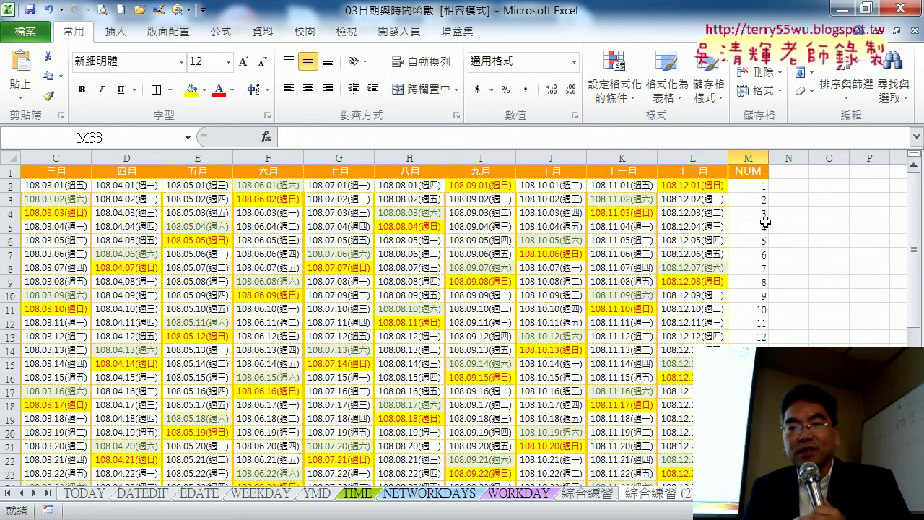
drag(755, 186, 748, 458)
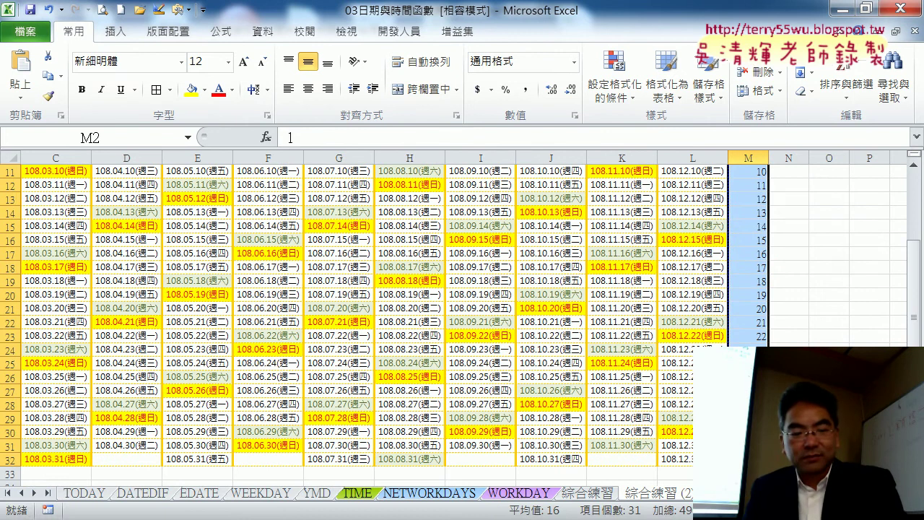
key(ctrl+c)
click(748, 473)
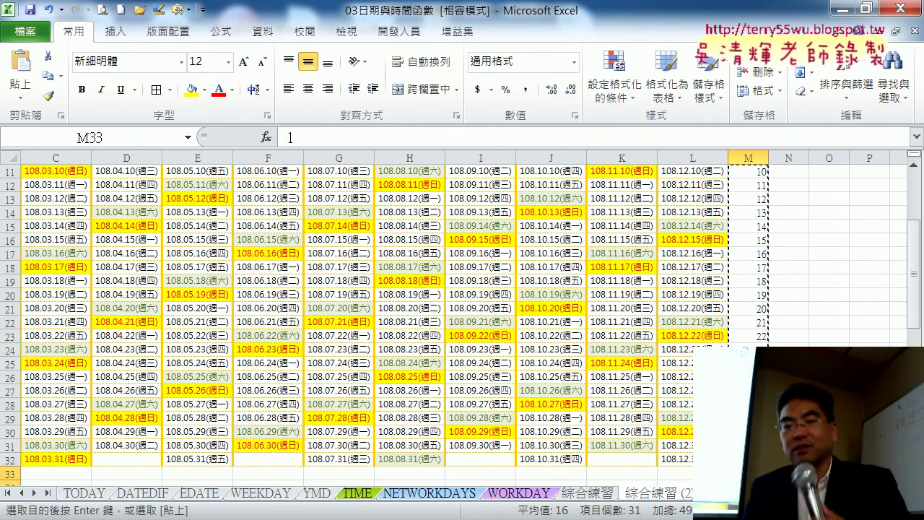
scroll(462, 324, down, 2)
scroll(462, 325, up, 5)
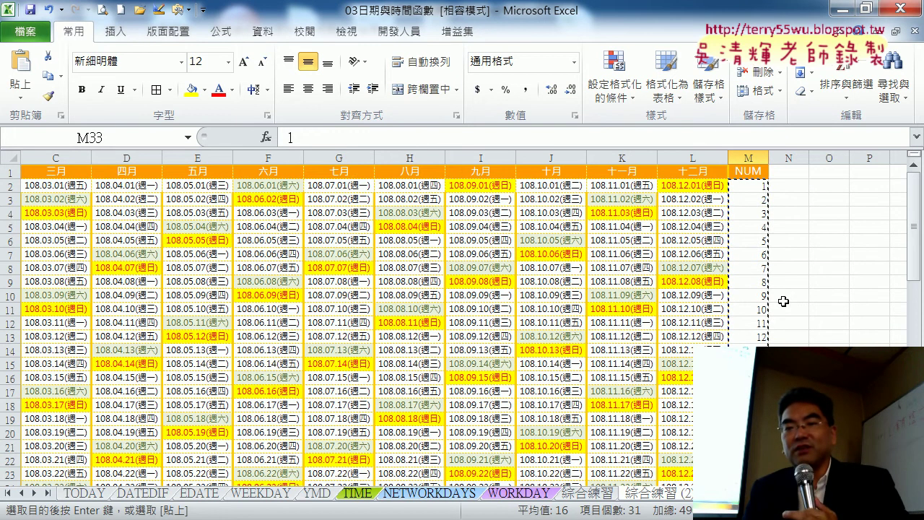
click(751, 189)
scroll(751, 216, down, 6)
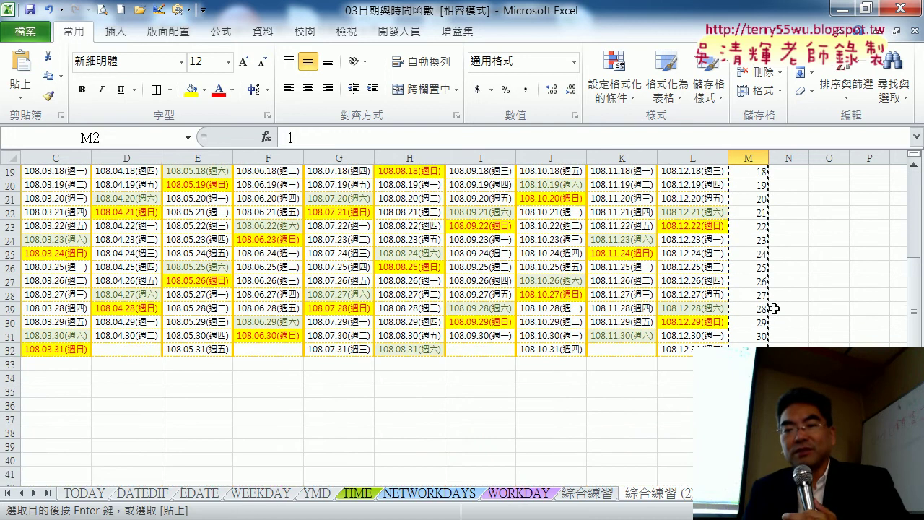
click(748, 364)
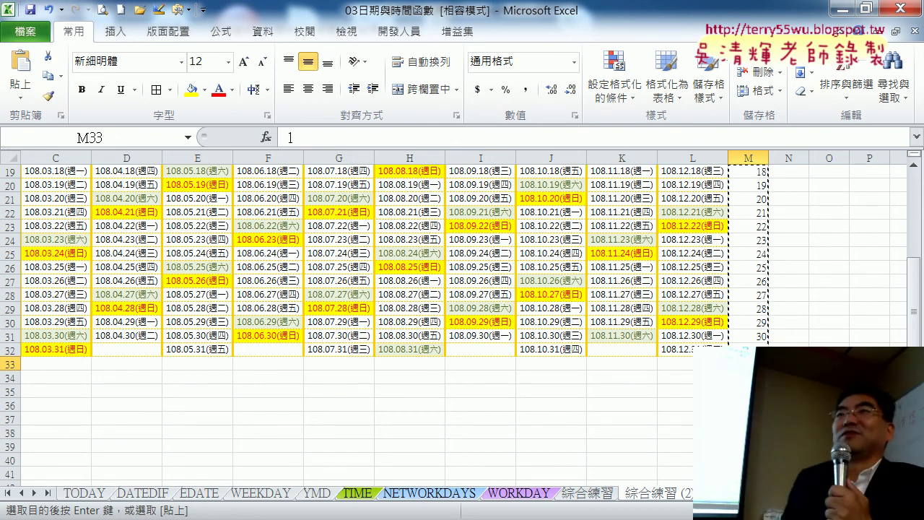
scroll(462, 325, up, 6)
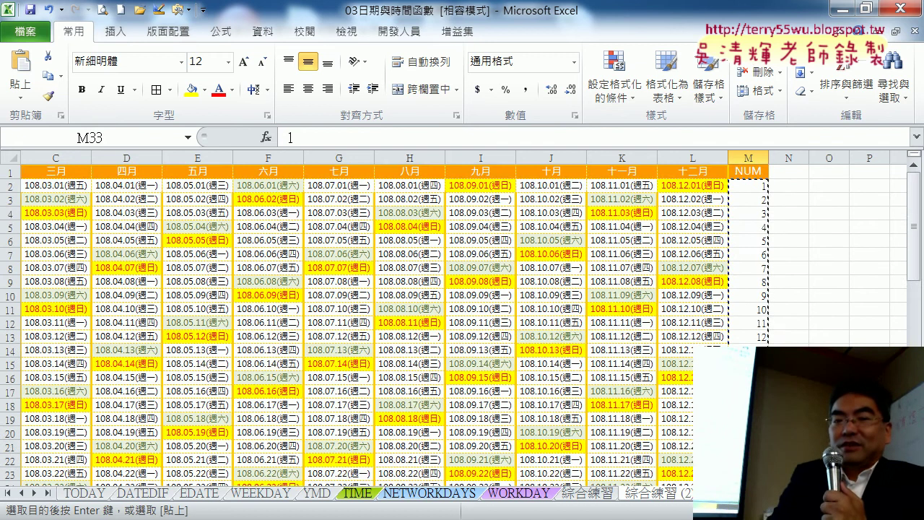
click(763, 172)
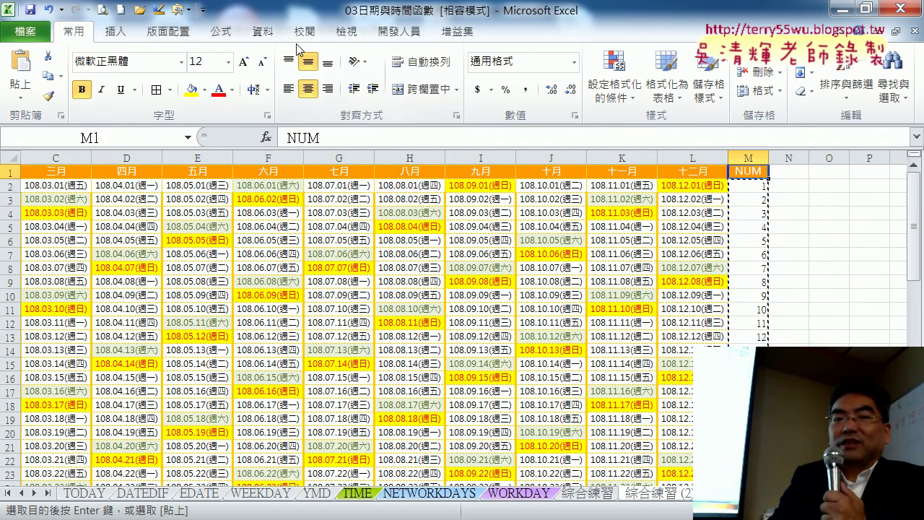
click(263, 32)
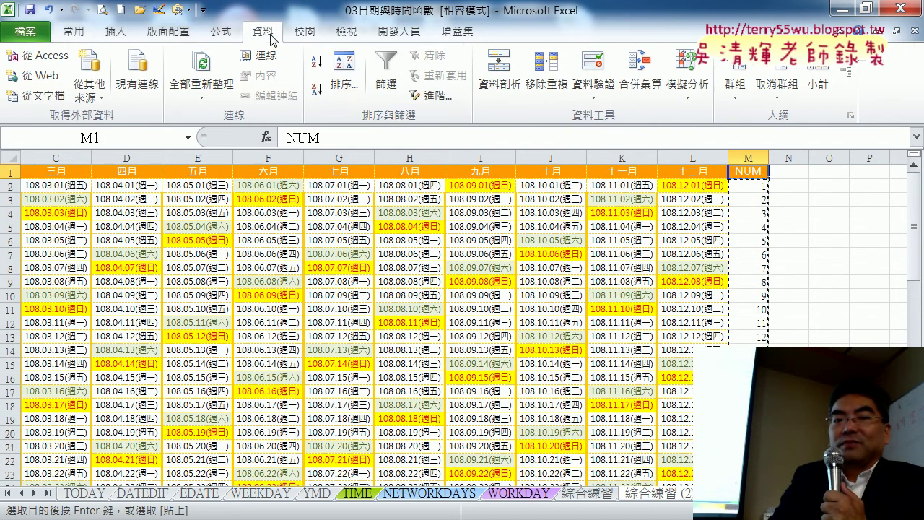
click(344, 80)
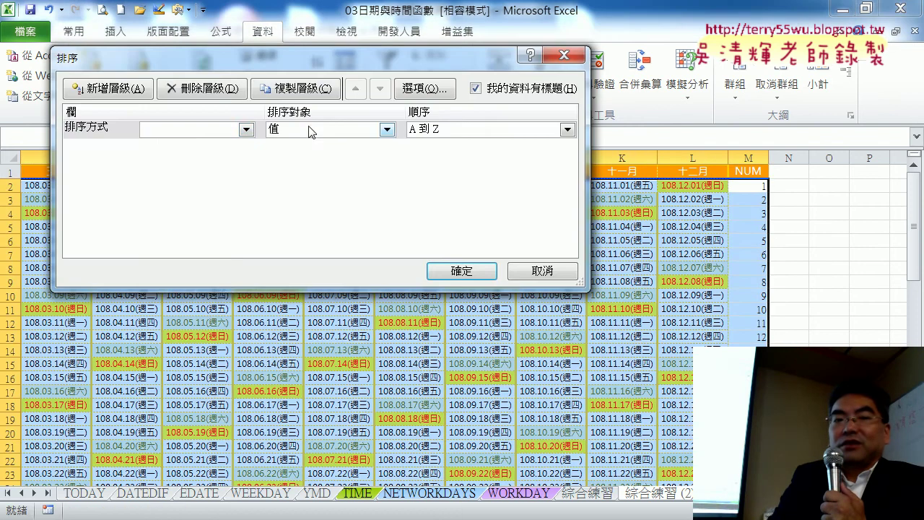
click(246, 129)
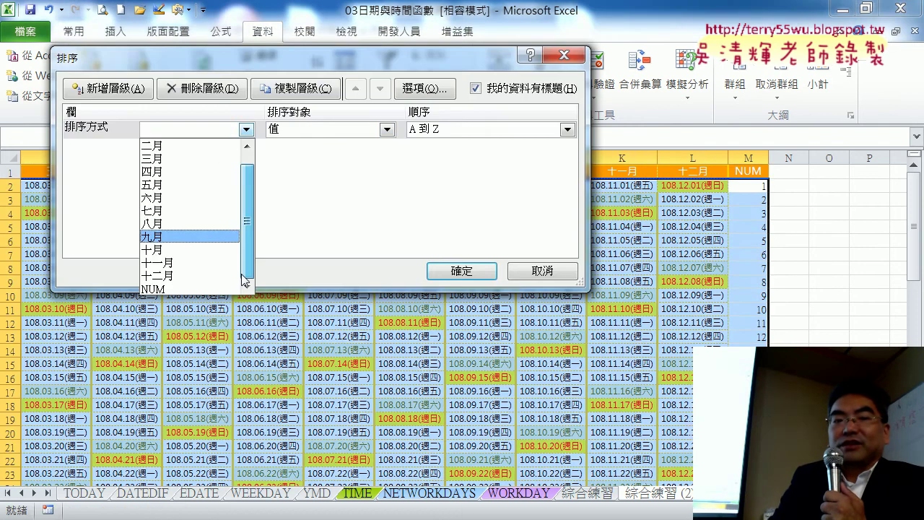
click(191, 289)
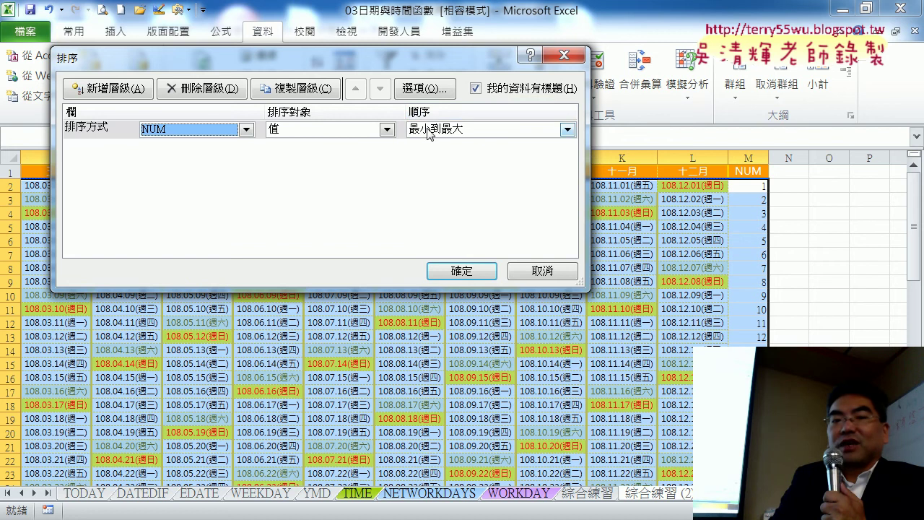
click(468, 277)
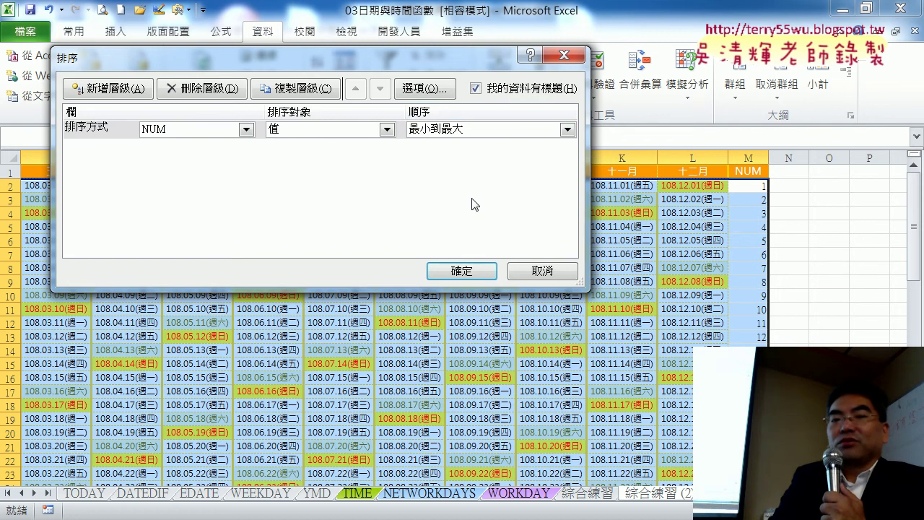
drag(458, 63, 698, 237)
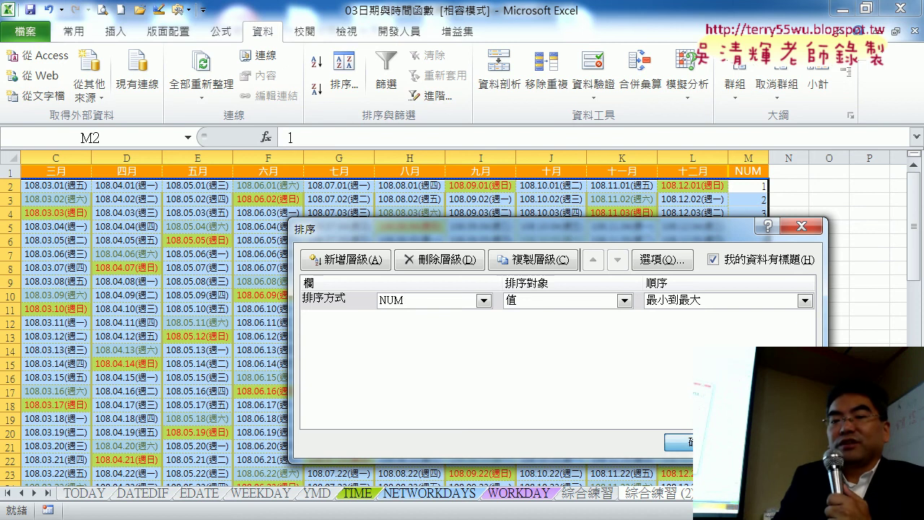
click(678, 442)
scroll(465, 319, left, 2)
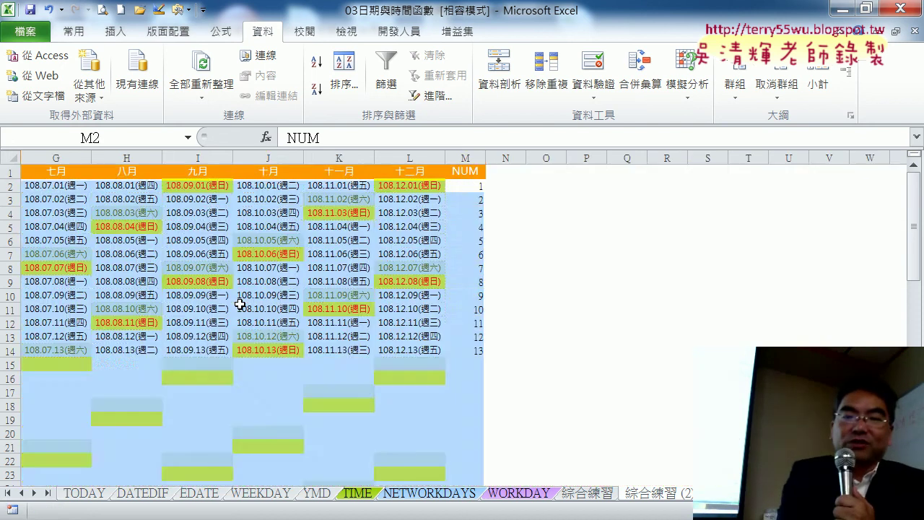
key(ctrl+shift+Down)
key(ctrl+shift+Left)
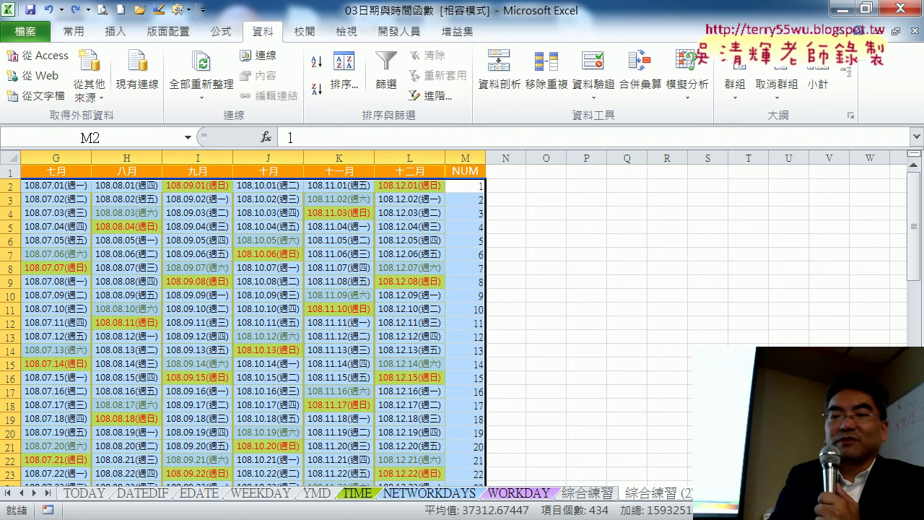
scroll(590, 402, left, 3)
mouse_move(45, 185)
mouse_down()
mouse_move(831, 205)
mouse_move(809, 138)
mouse_move(820, 237)
mouse_up()
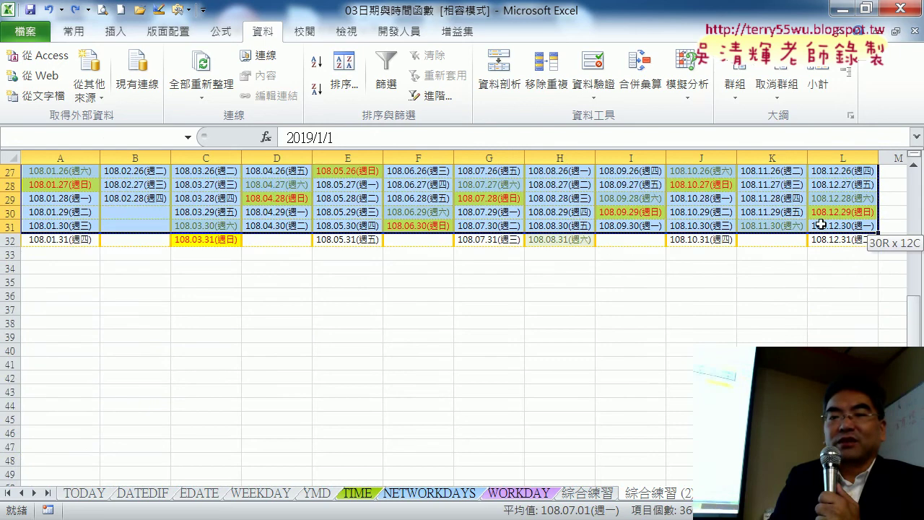
Step: Copy A2:L32 and paste it back over itself as values only
right_click(525, 195)
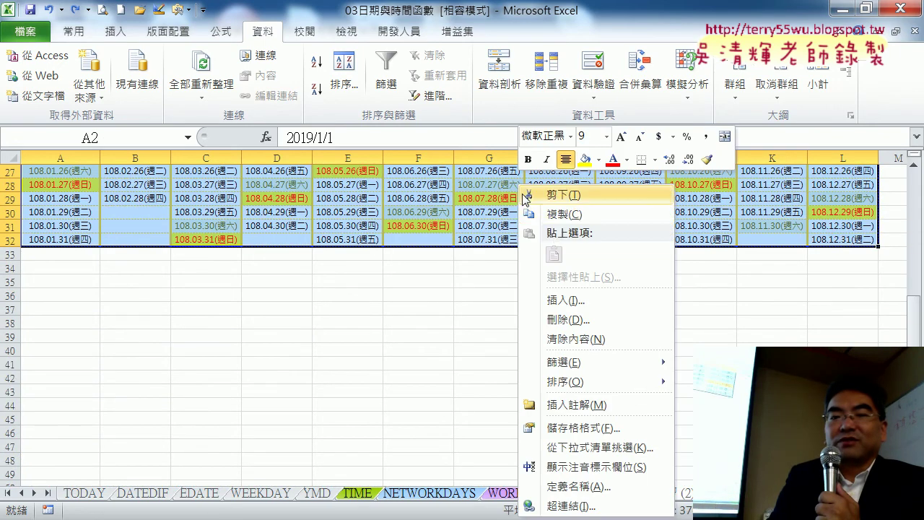
click(557, 215)
scroll(392, 192, up, 9)
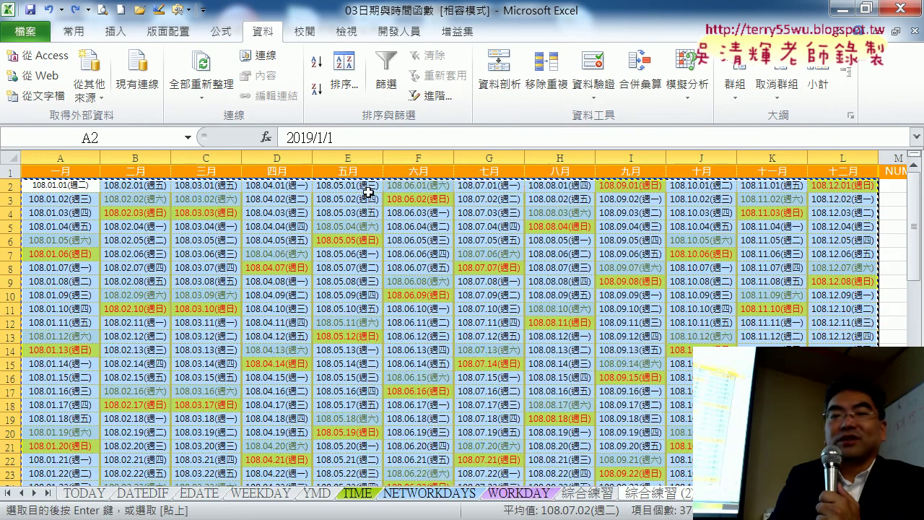
right_click(370, 192)
mouse_move(464, 289)
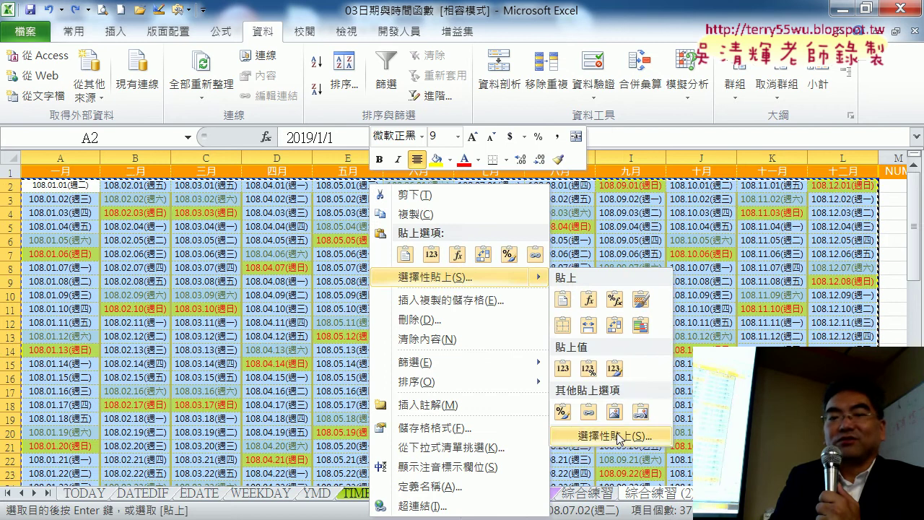
click(614, 435)
click(482, 325)
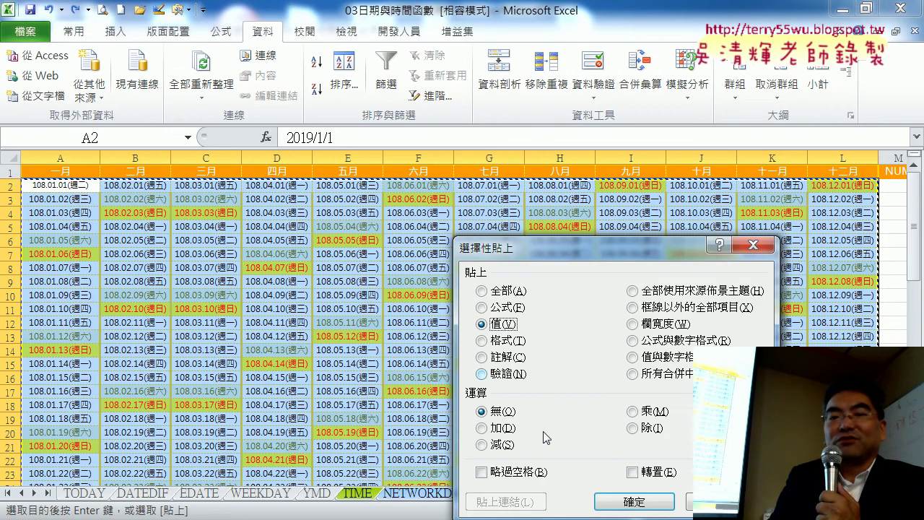
click(634, 503)
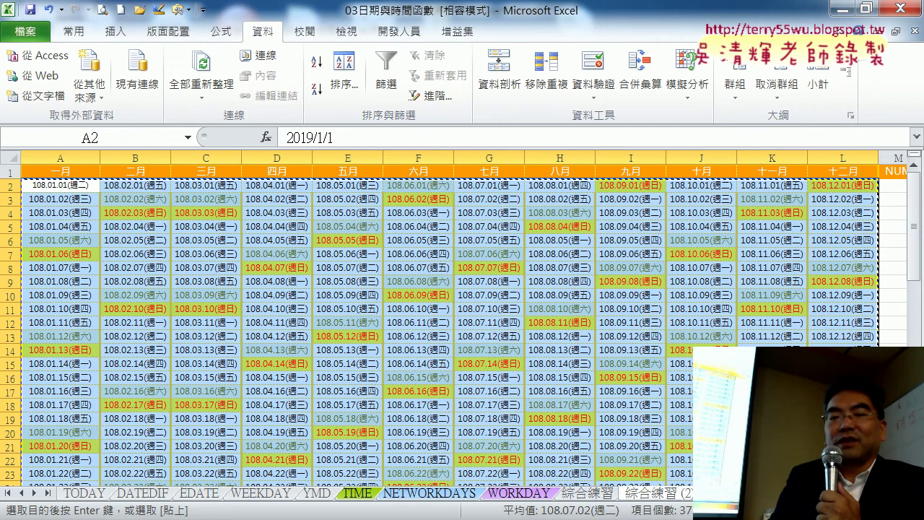
scroll(850, 287, right, 1)
Step: Sort the calendar table ascending by the NUM column
click(822, 171)
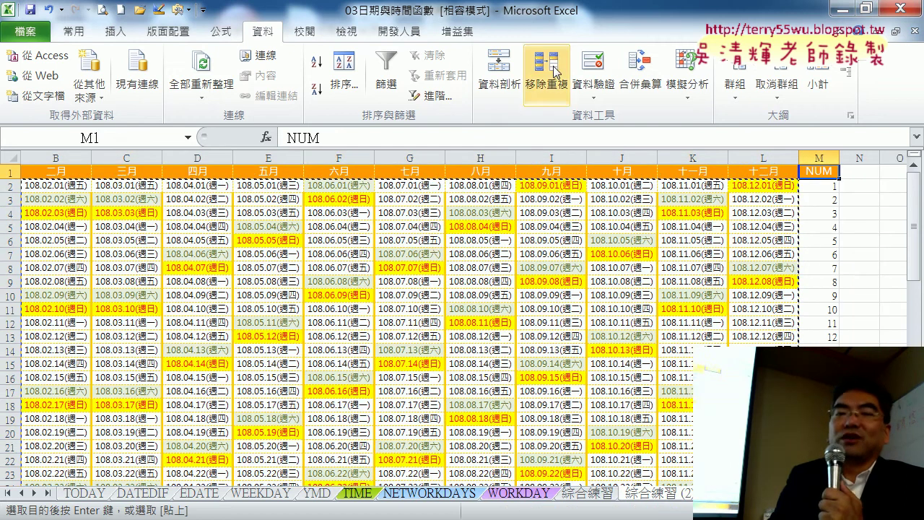
click(354, 79)
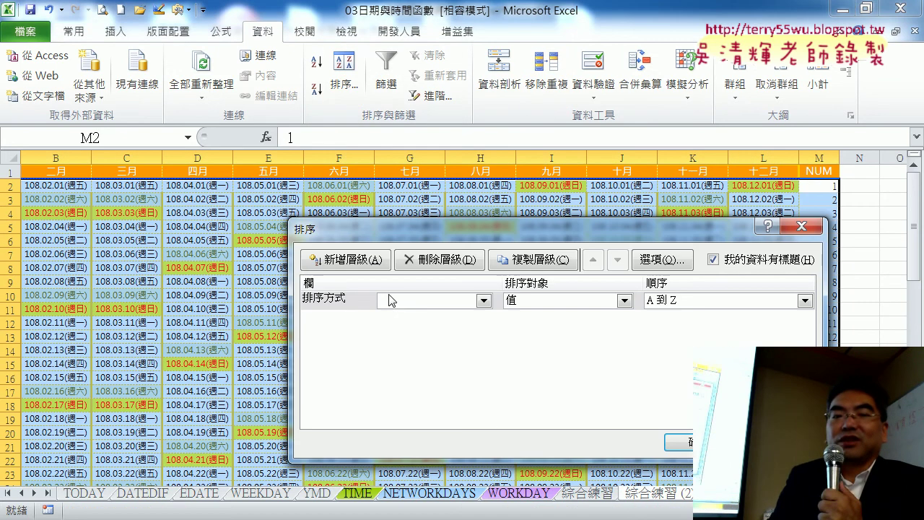
click(422, 300)
scroll(489, 390, down, 2)
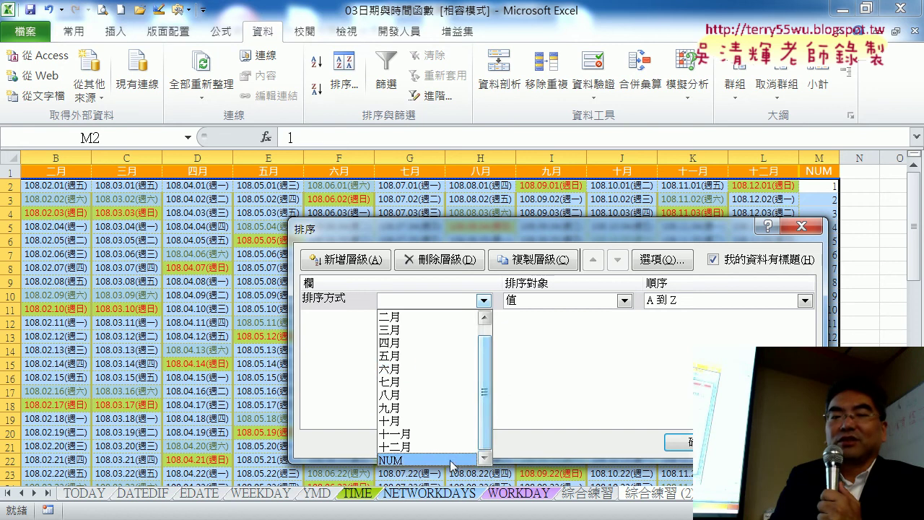
click(455, 459)
click(683, 446)
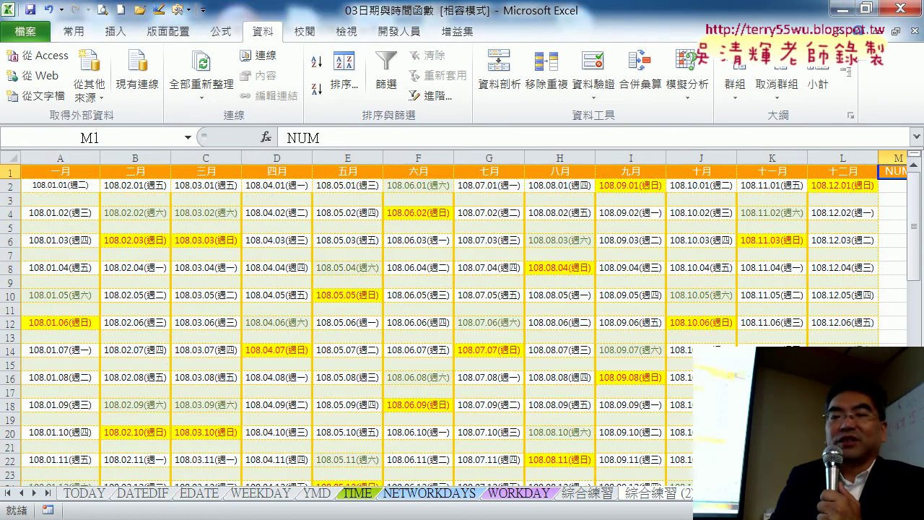
Step: Delete the NUM helper column M
click(815, 156)
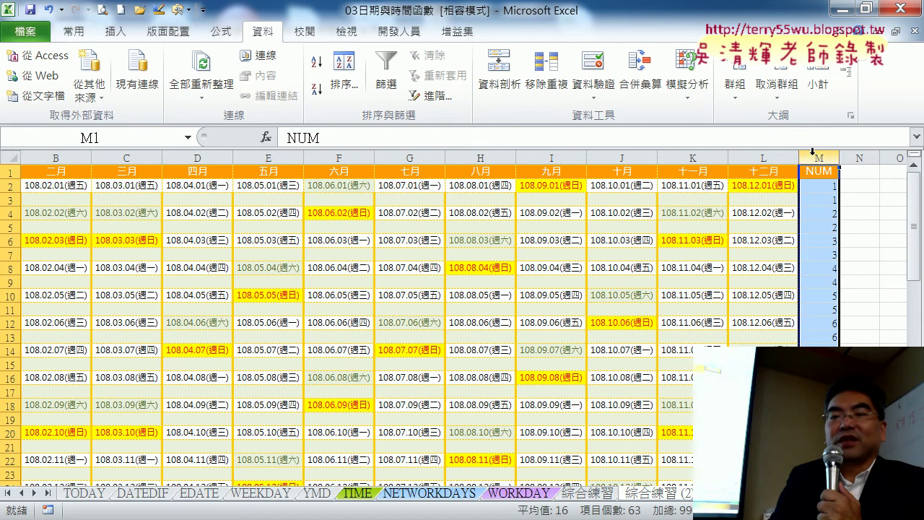
right_click(819, 205)
click(770, 341)
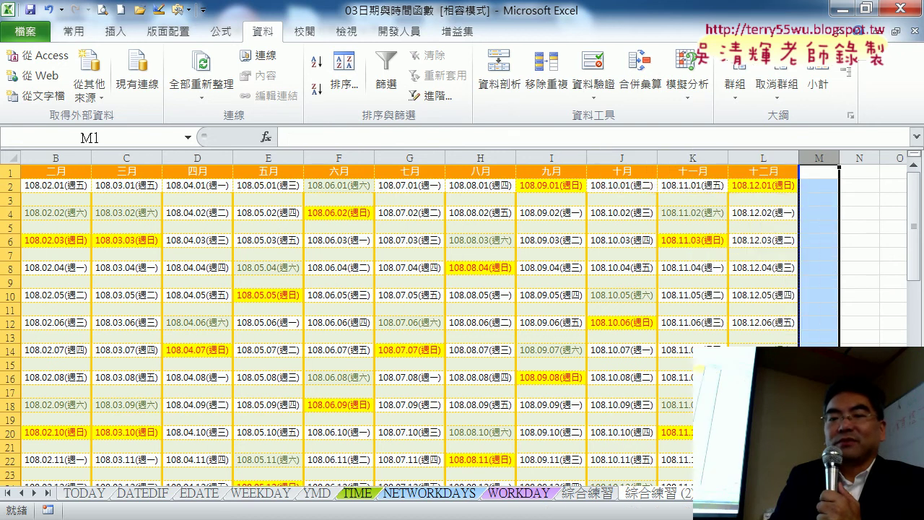
Step: Select cell A3, then move to the 綜合練習 sheet with the year-107 date grid
click(57, 203)
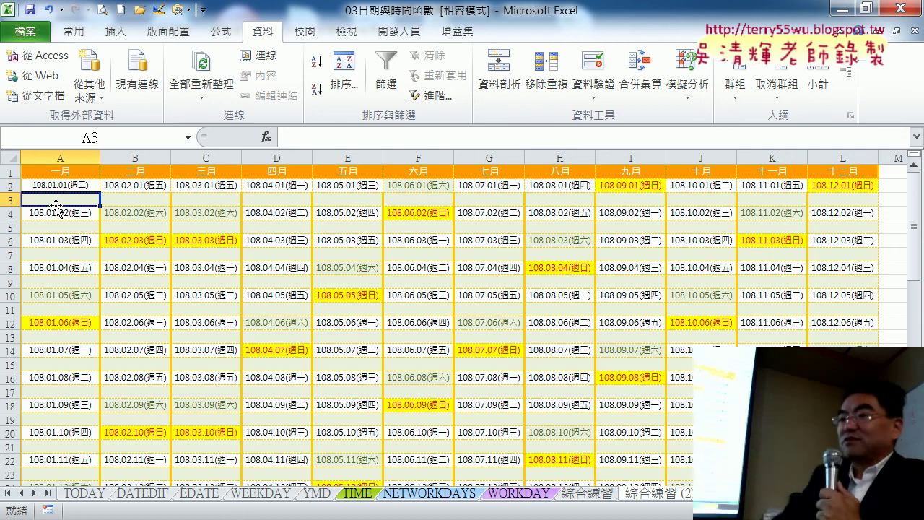
click(598, 495)
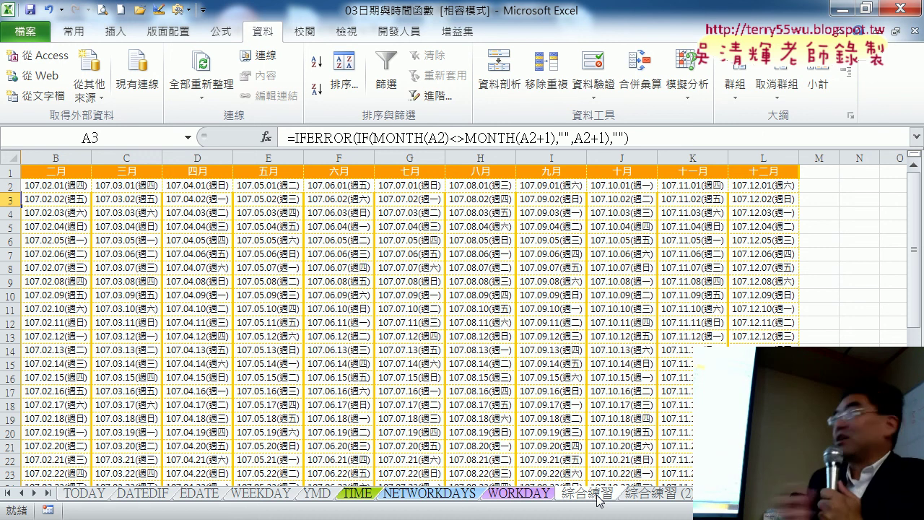
click(654, 497)
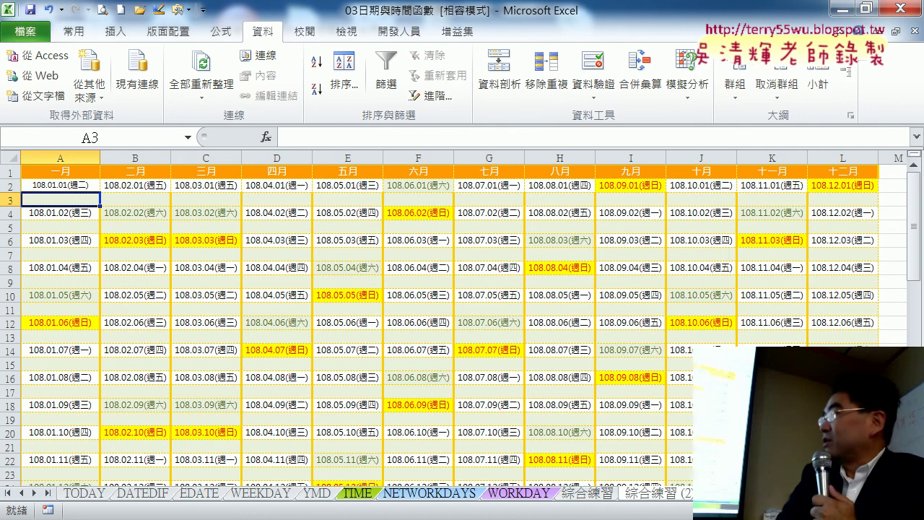
click(589, 495)
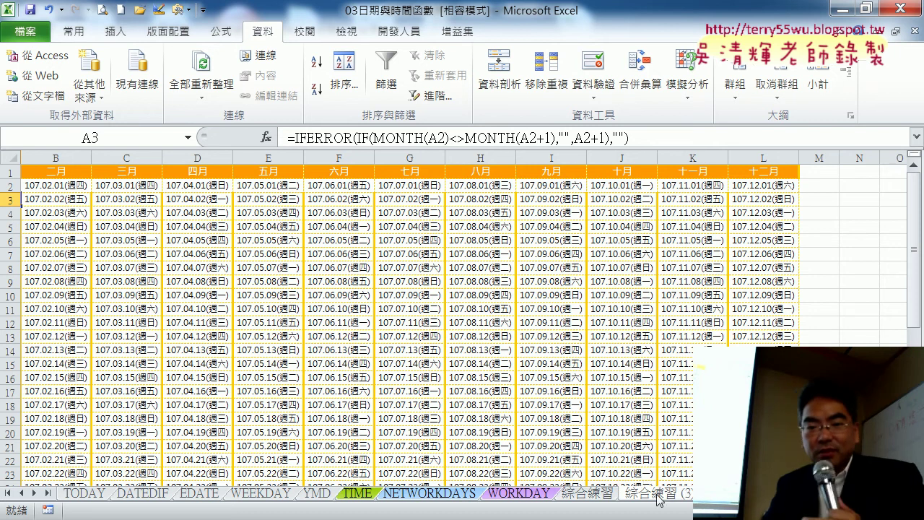
mouse_move(648, 491)
mouse_down()
mouse_move(686, 492)
mouse_move(689, 481)
mouse_up()
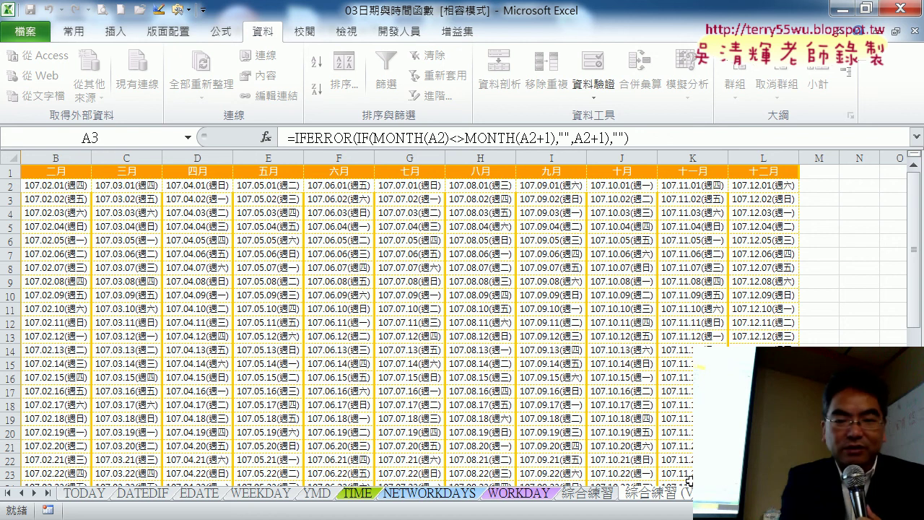
drag(690, 481, 690, 481)
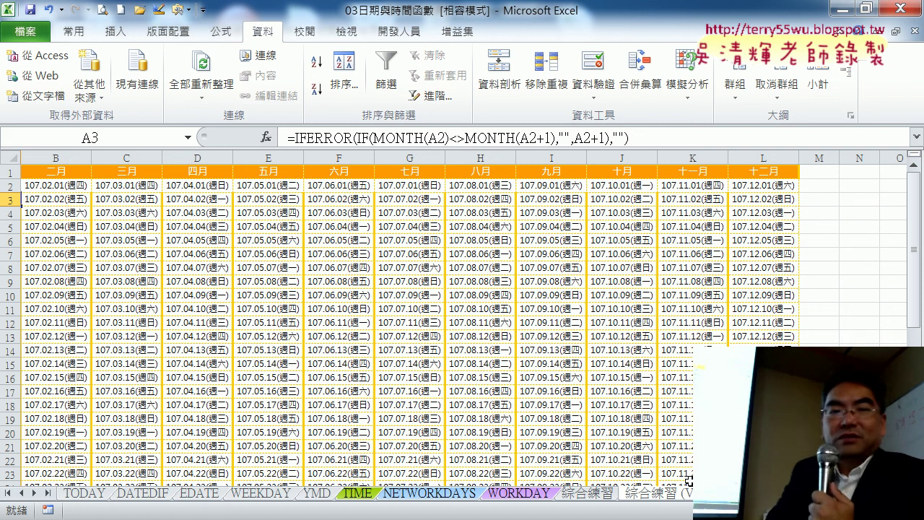
scroll(65, 236, left, 1)
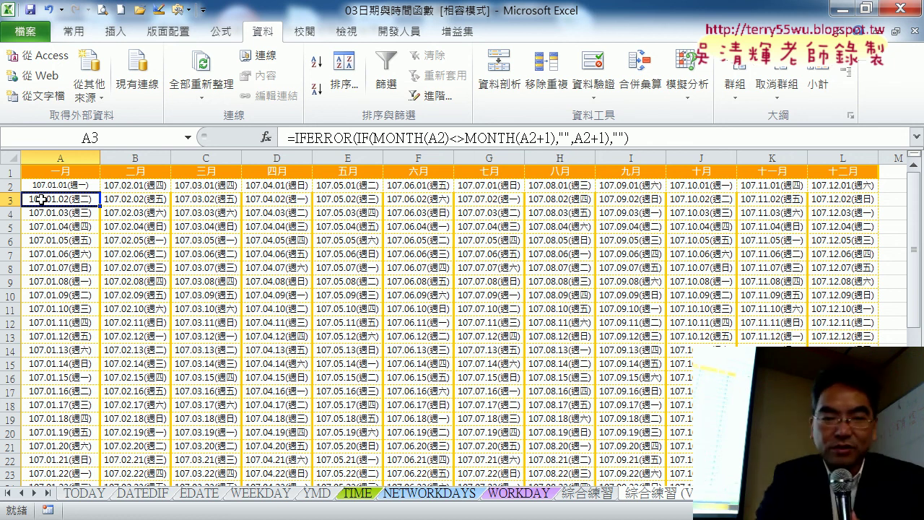
Step: Clear A3 and fill the blank-and-date A3:A4 pattern down to row 62, ending at 107.01.31
key(Delete)
click(69, 209)
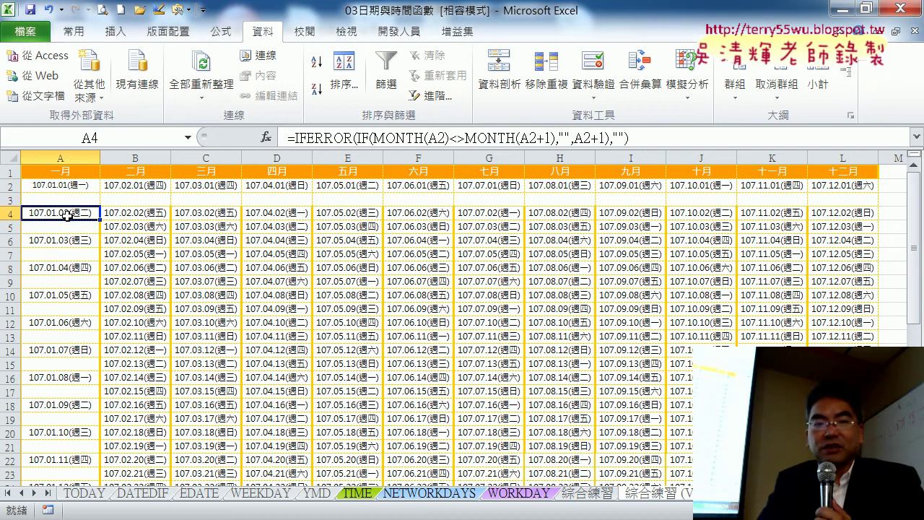
drag(71, 199, 67, 212)
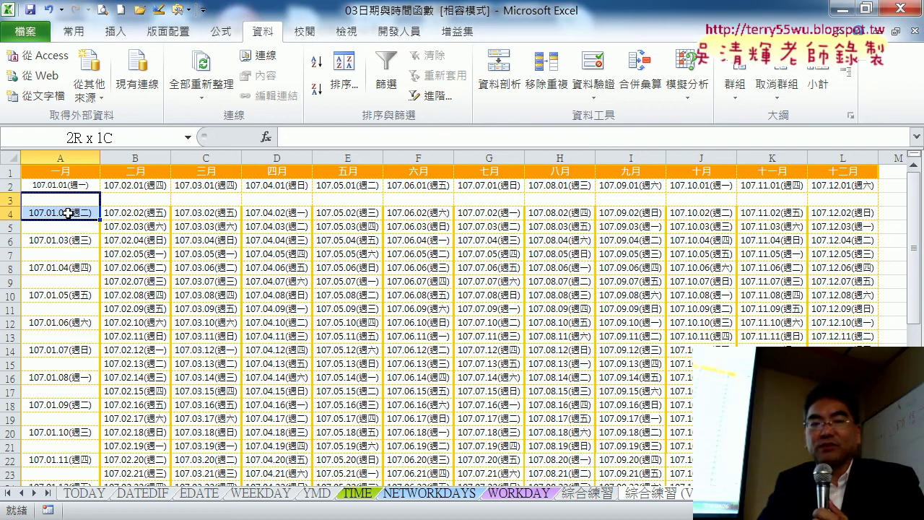
mouse_move(67, 212)
mouse_down()
mouse_move(101, 467)
mouse_move(121, 475)
mouse_move(113, 427)
mouse_up()
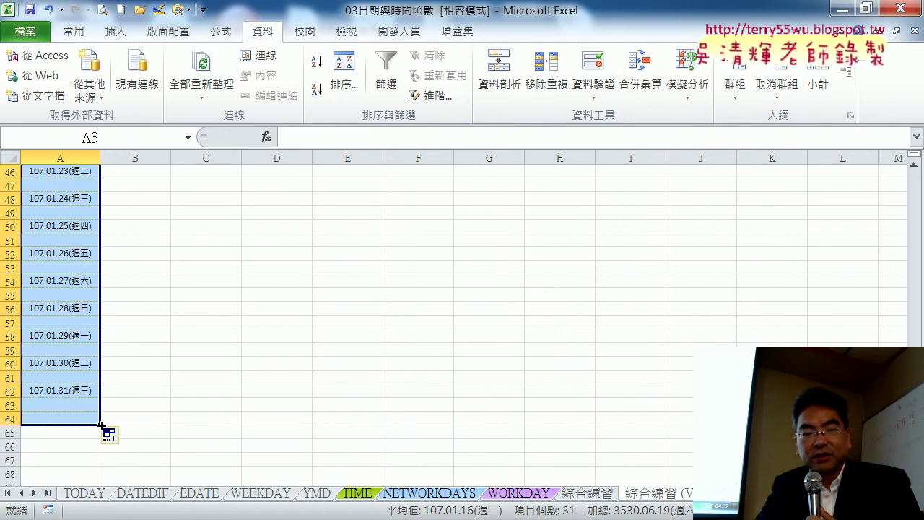
drag(101, 426, 105, 403)
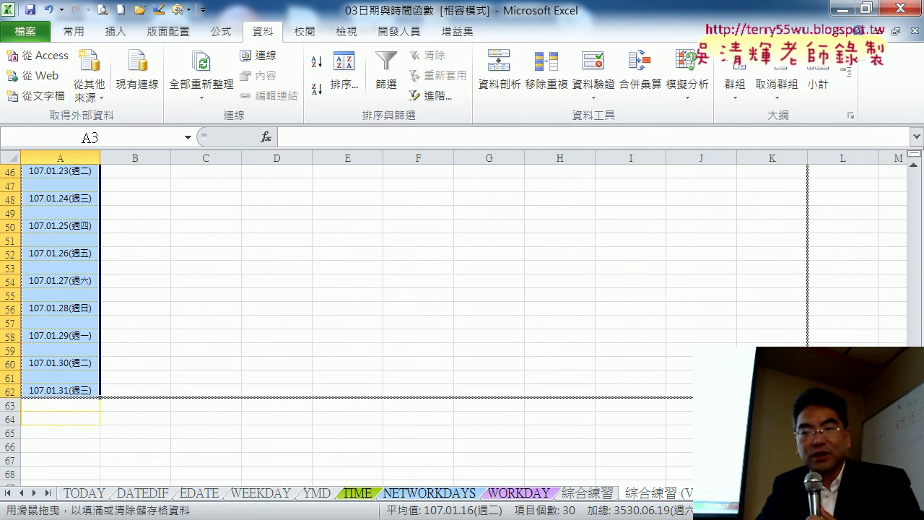
drag(102, 400, 877, 398)
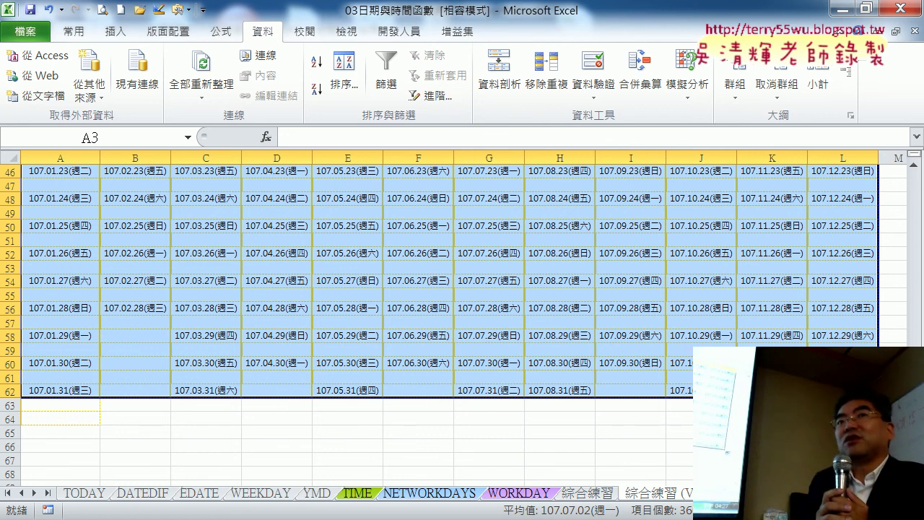
key(shift+Home)
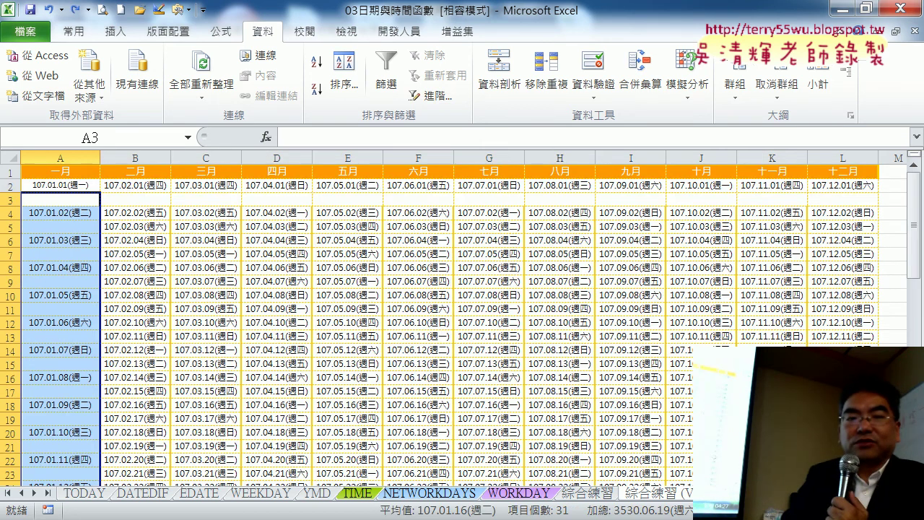
Step: Extend the blank-and-date A3:A4 pattern across columns A to L, down to row 62
click(77, 201)
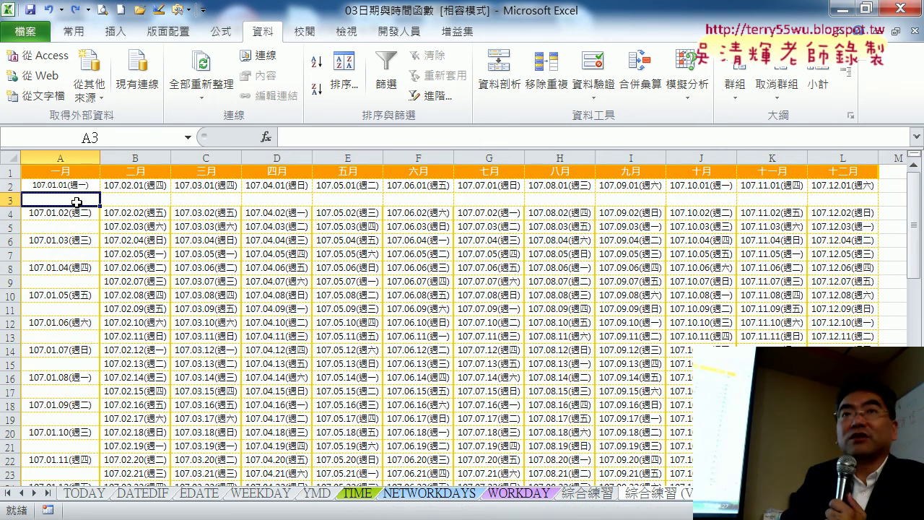
drag(83, 218, 81, 228)
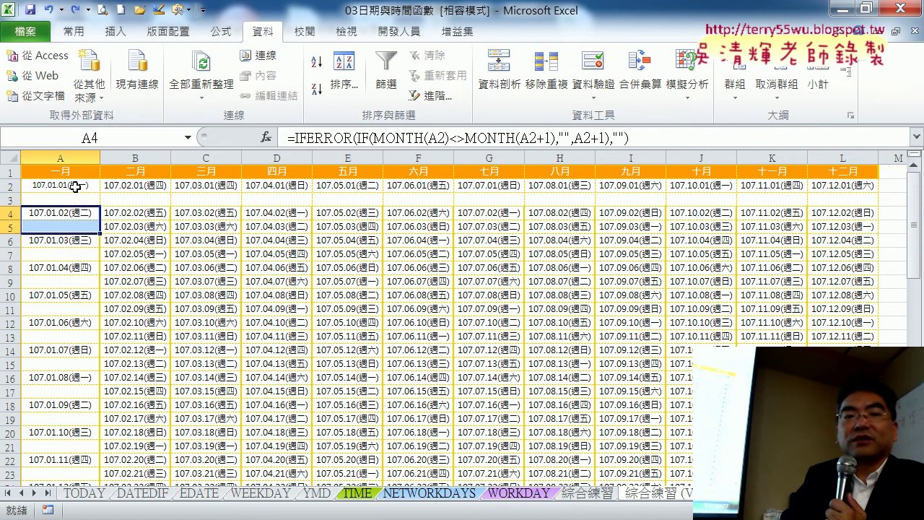
click(75, 214)
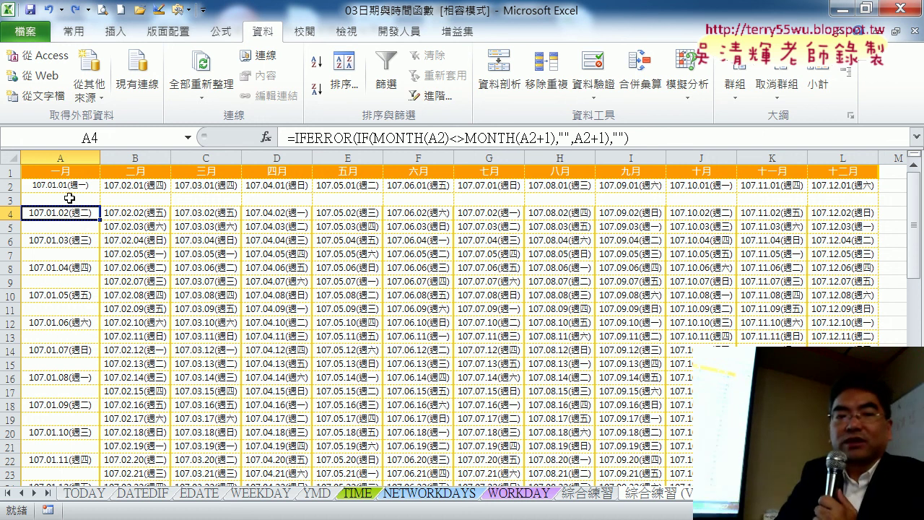
mouse_move(70, 198)
mouse_down()
mouse_move(93, 465)
mouse_move(94, 434)
mouse_move(852, 442)
mouse_up()
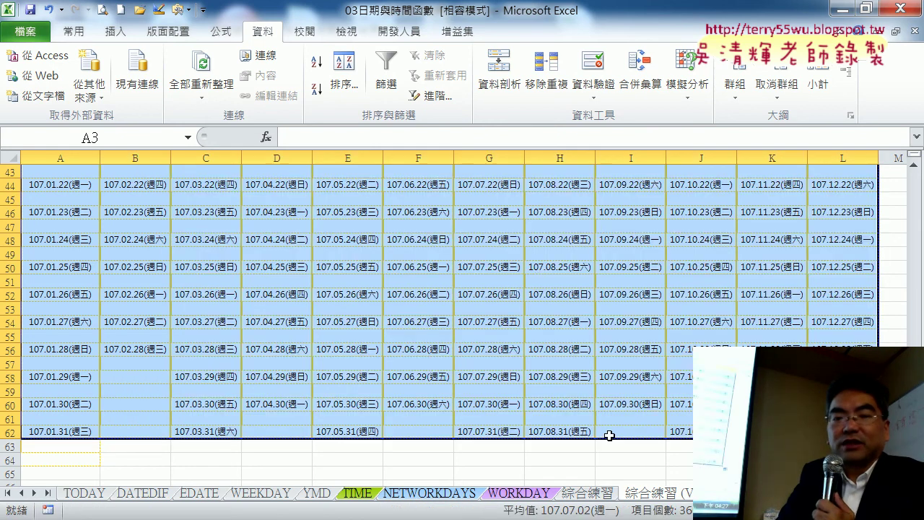
scroll(609, 436, up, 3)
scroll(610, 436, up, 3)
scroll(609, 435, up, 4)
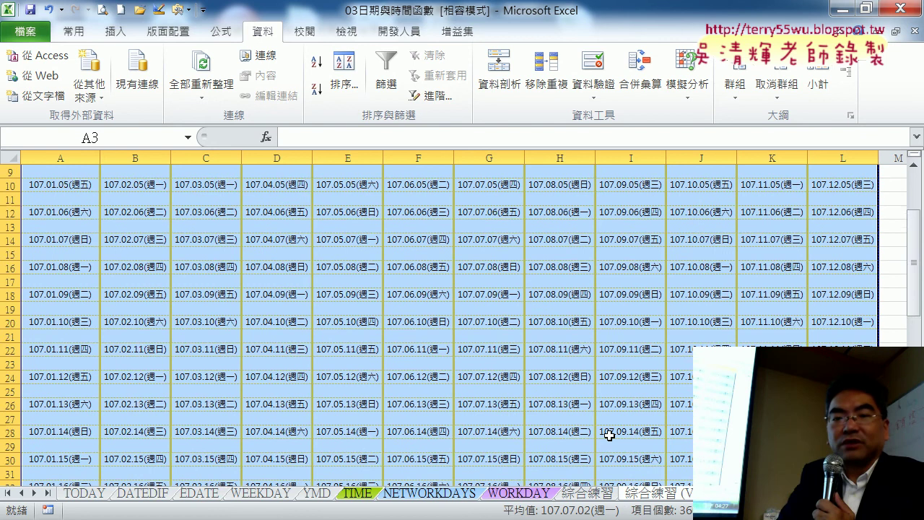
scroll(609, 435, up, 4)
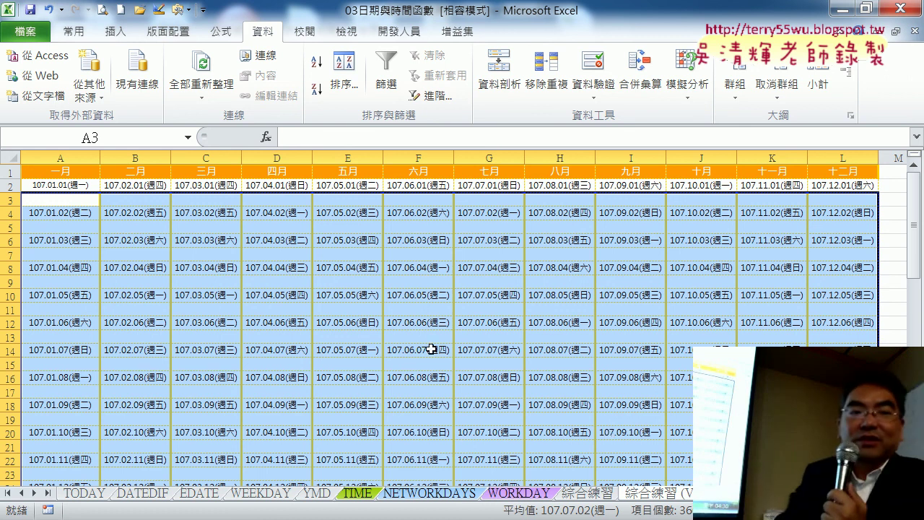
click(12, 199)
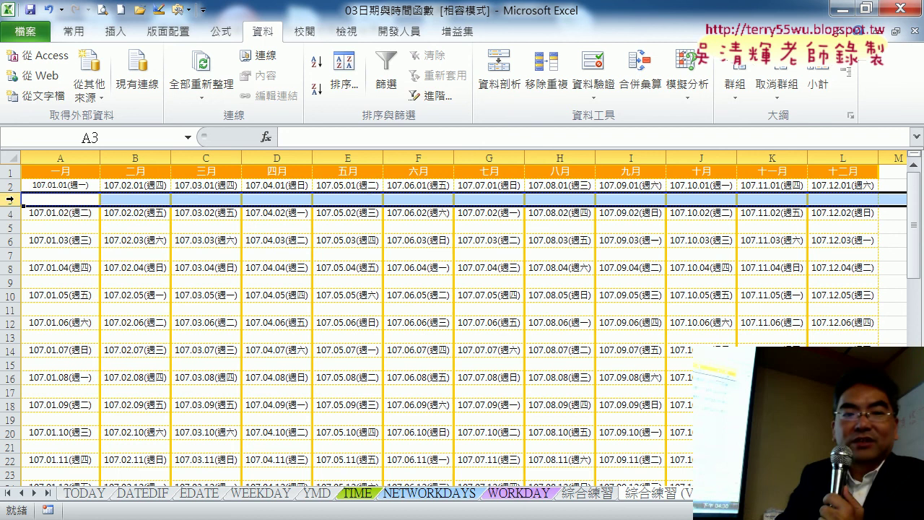
right_click(62, 197)
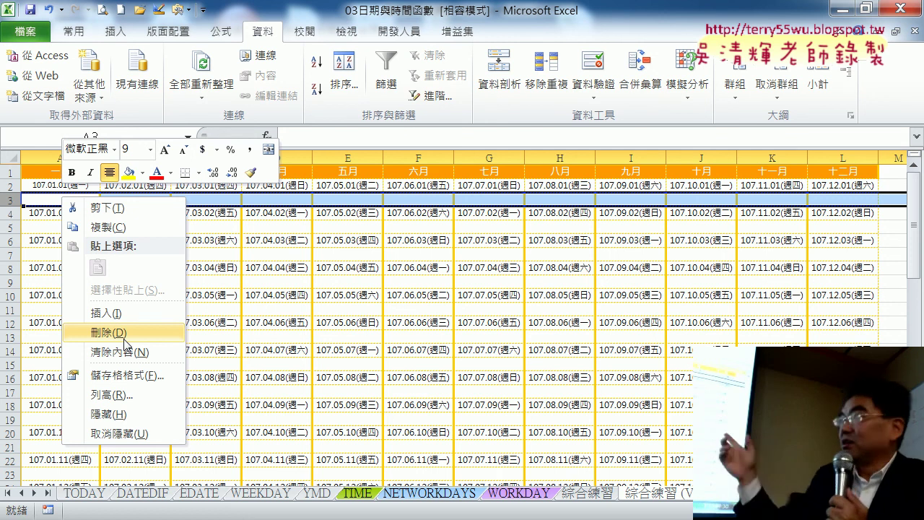
key(Escape)
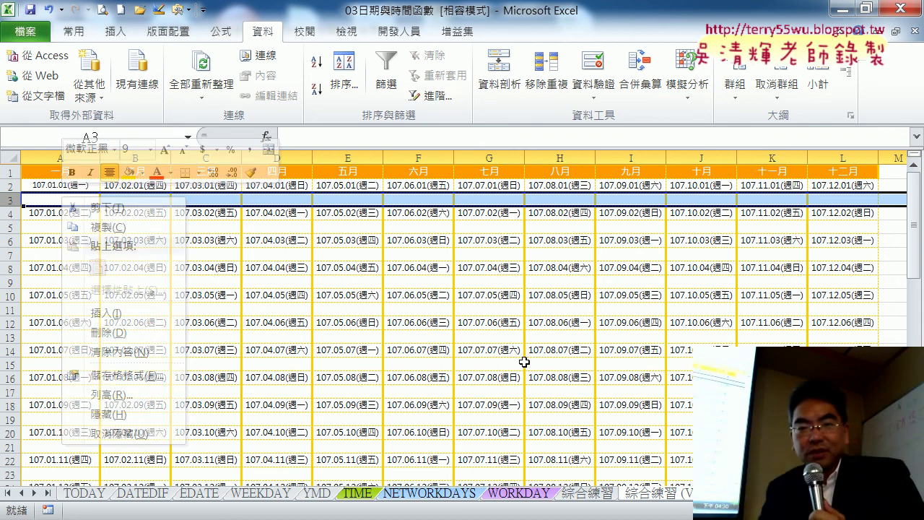
Step: Undo the spacing fills so each month lists contiguous 2018 dates, with the IFERROR formula back in A3
scroll(462, 318, right, 1)
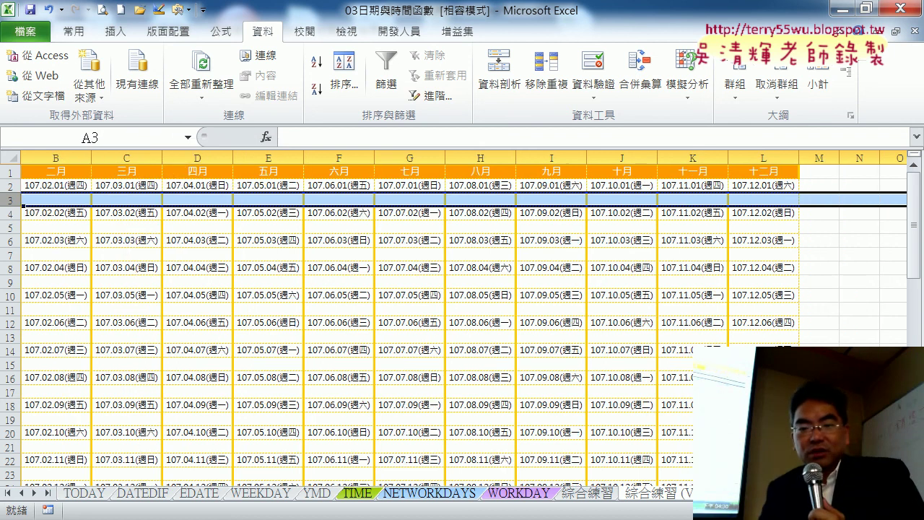
key(ctrl+z)
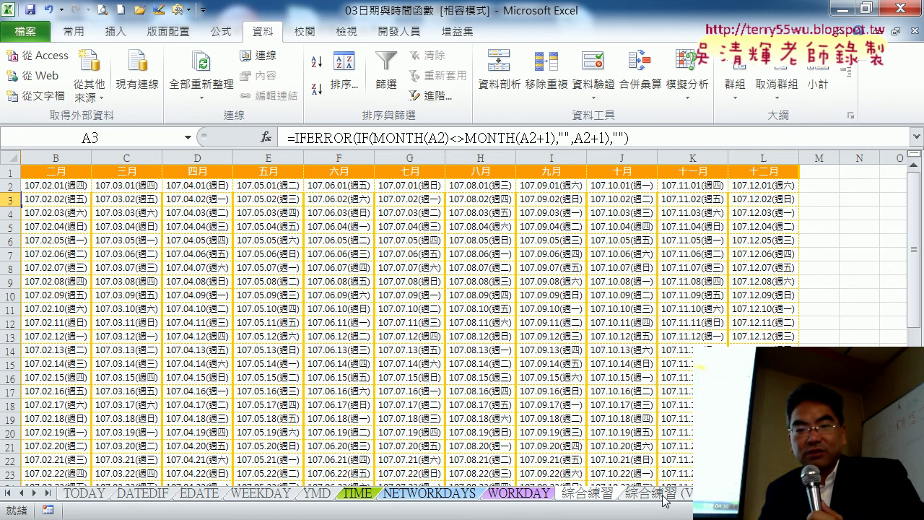
key(ctrl+z)
key(ctrl+y)
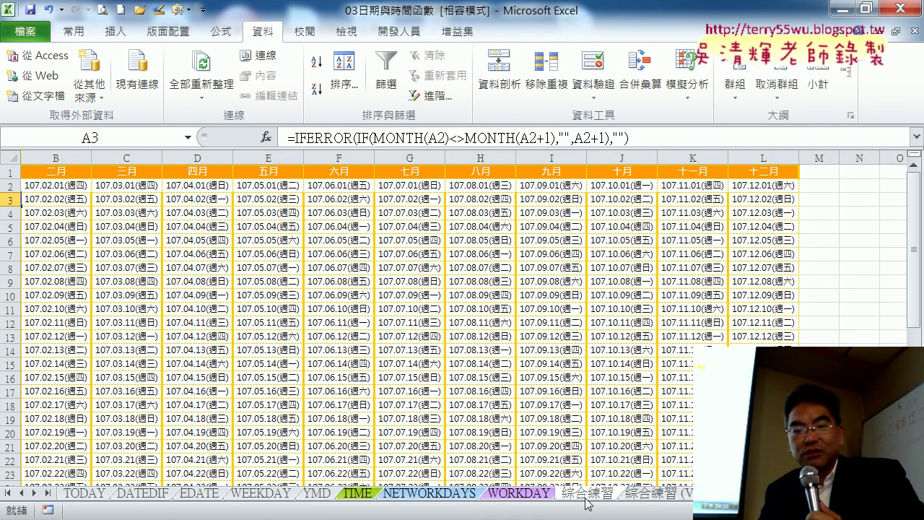